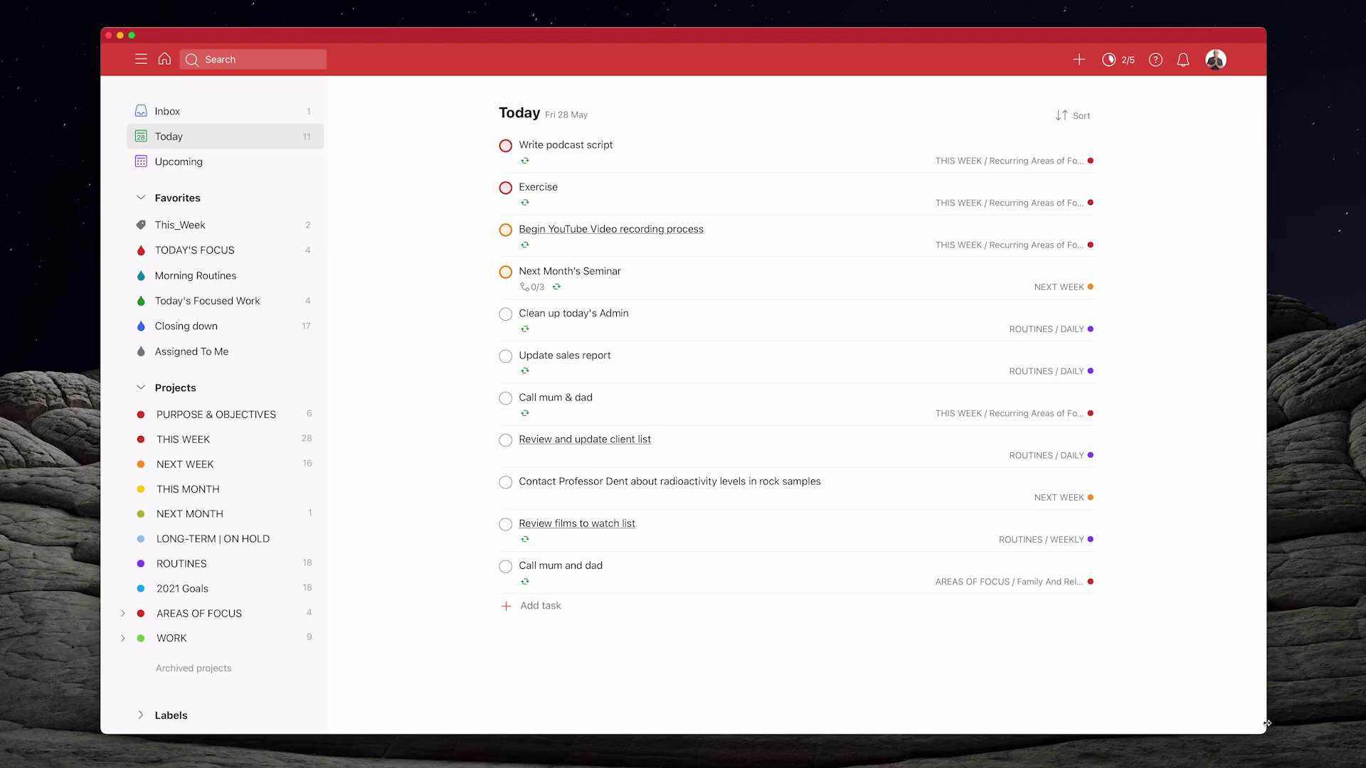
Complete the recurring 'Call mum and dad' task, leaving ten tasks in Today.
left_click_drag(1266, 732, 828, 502)
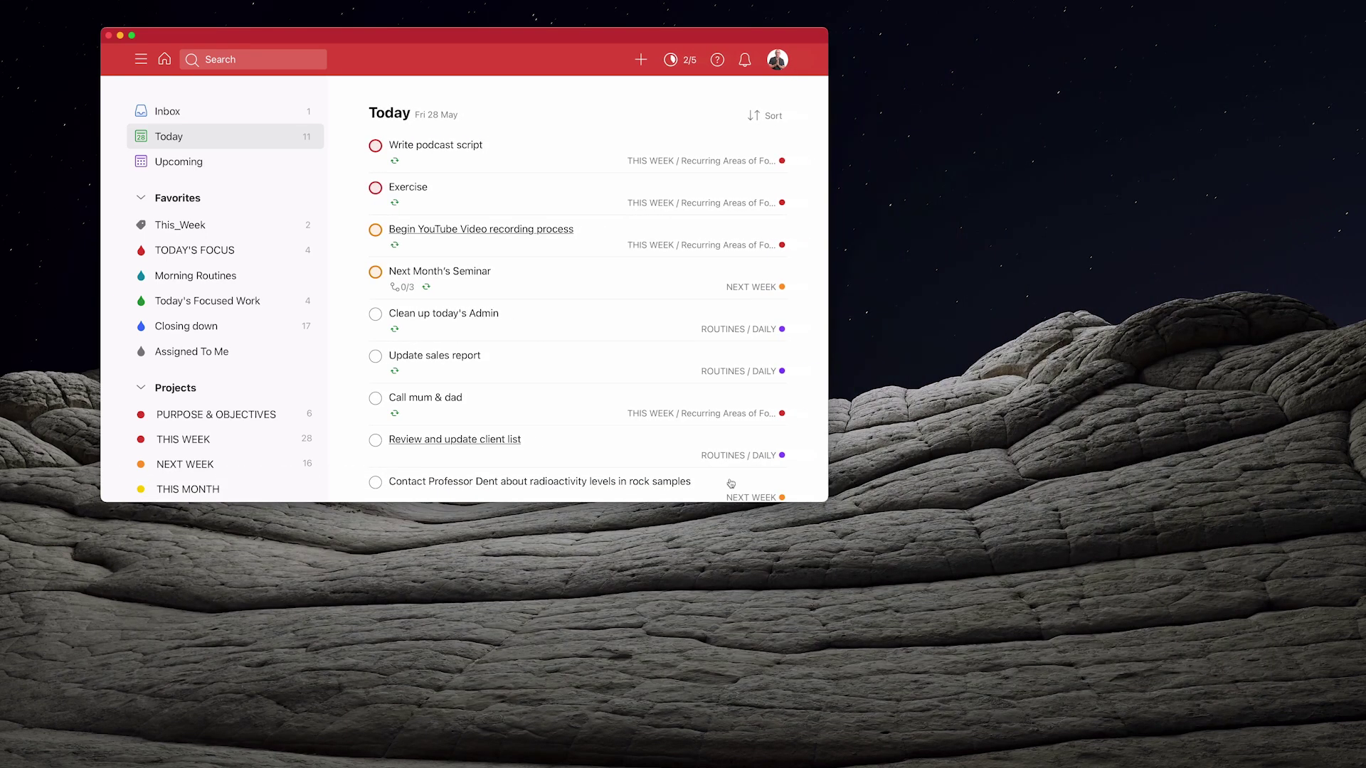
scroll(552, 428, "down", 3)
scroll(552, 428, "up", 3)
scroll(552, 427, "down", 3)
scroll(552, 428, "up", 3)
scroll(552, 427, "down", 3)
scroll(553, 427, "up", 3)
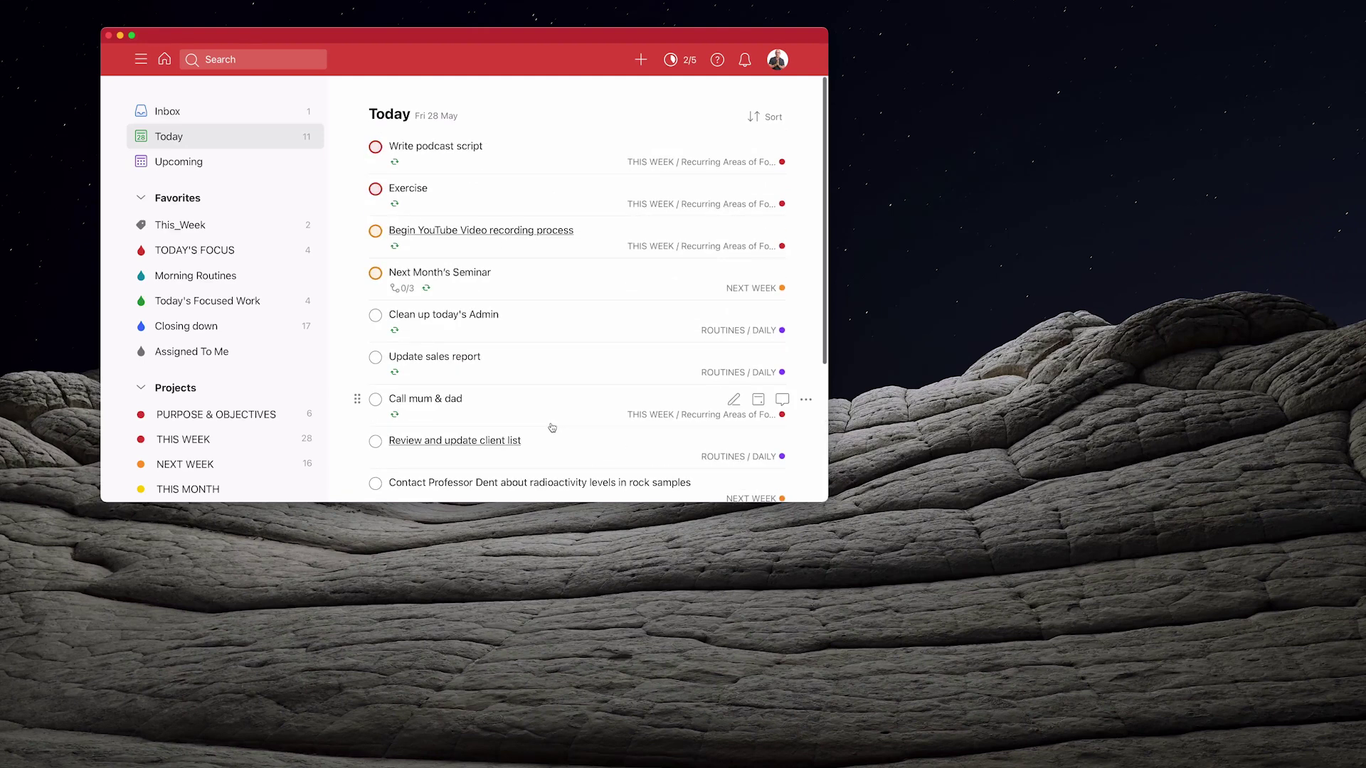
scroll(552, 428, "down", 1)
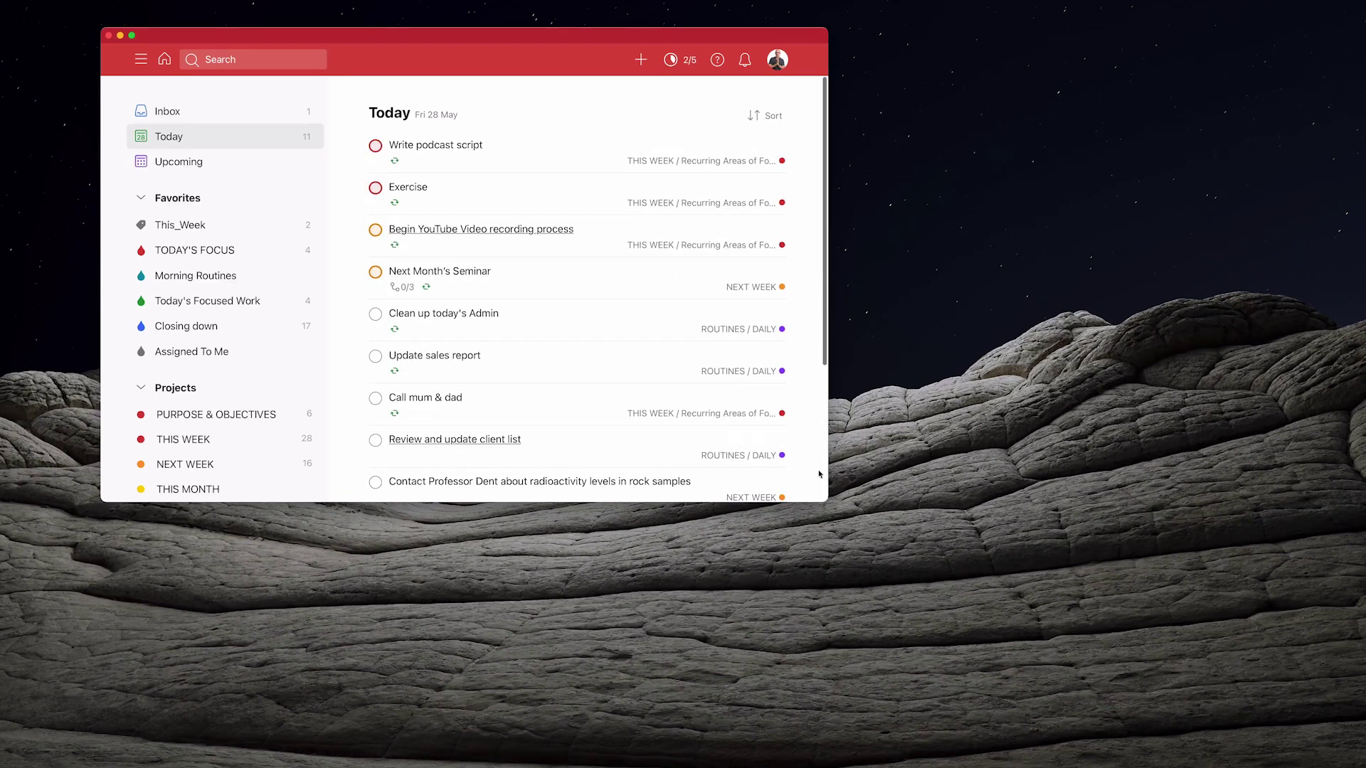
left_click_drag(826, 497, 1249, 737)
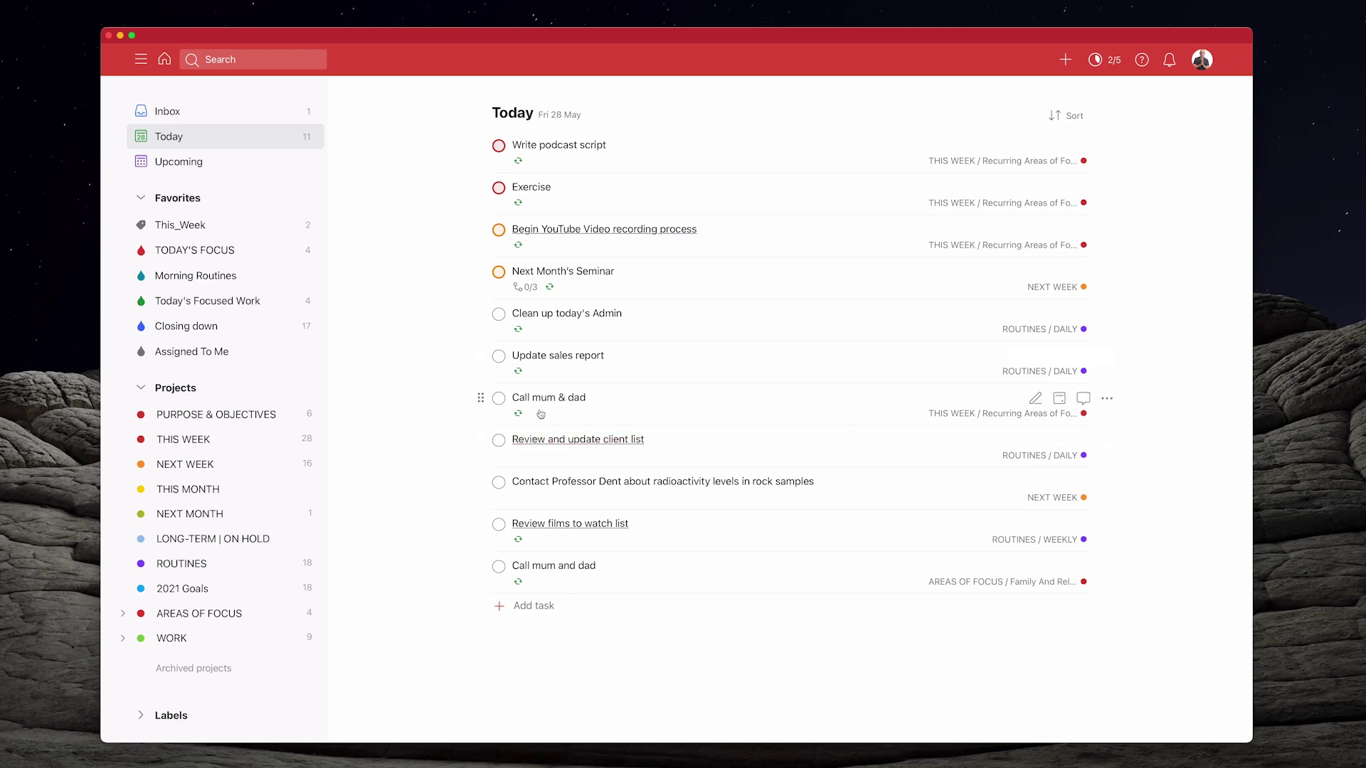
left_click(499, 567)
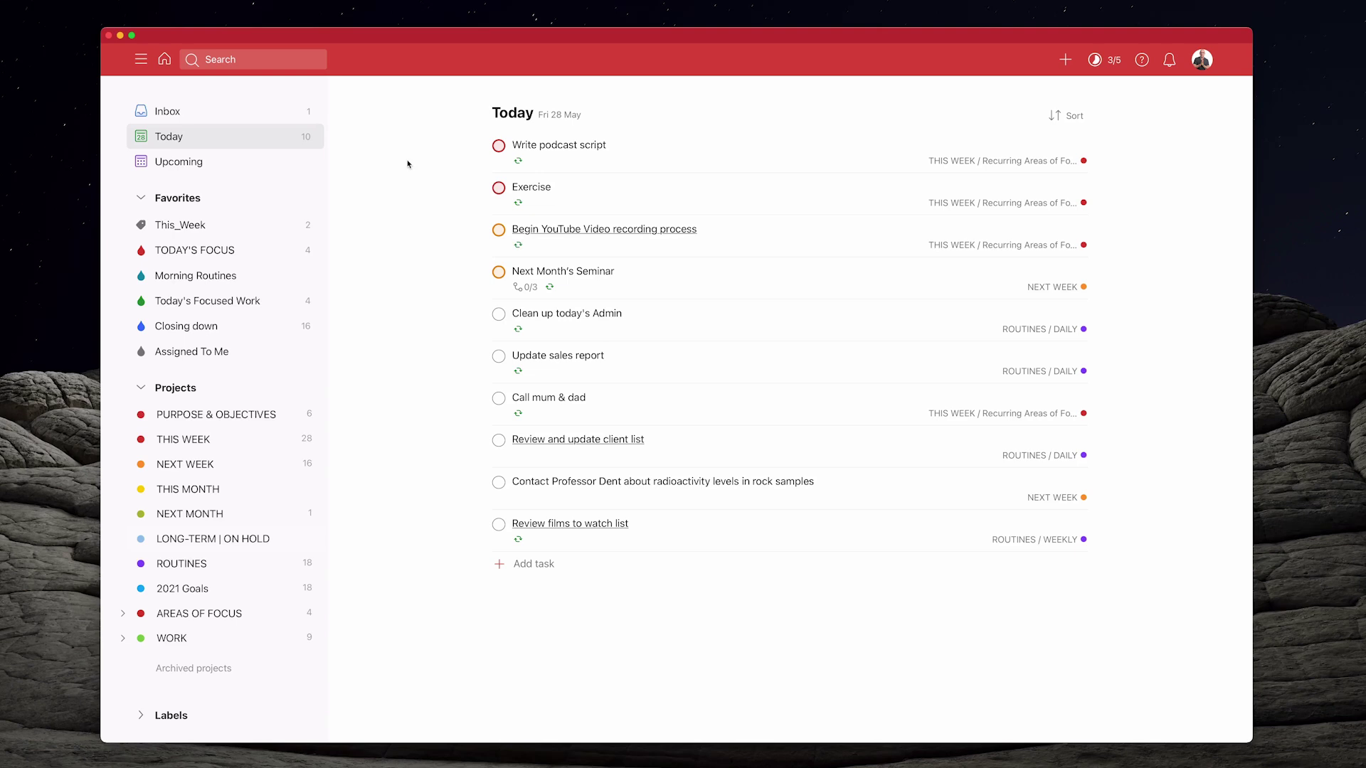
Go to the Dashboard home view with This Week's Focus, Inbox and Today sections.
left_click(166, 60)
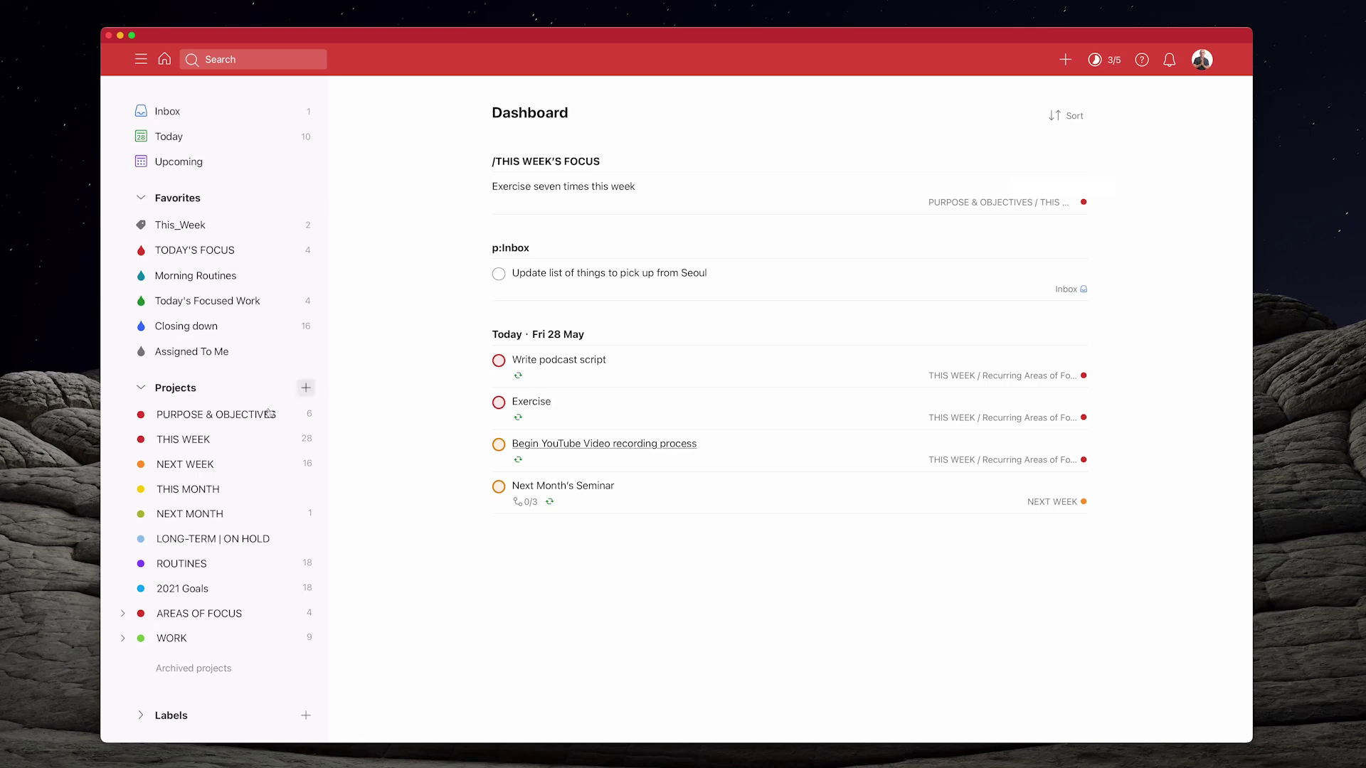
Open the PURPOSE & OBJECTIVES board and its 'Exercise seven times this week' task.
left_click(244, 420)
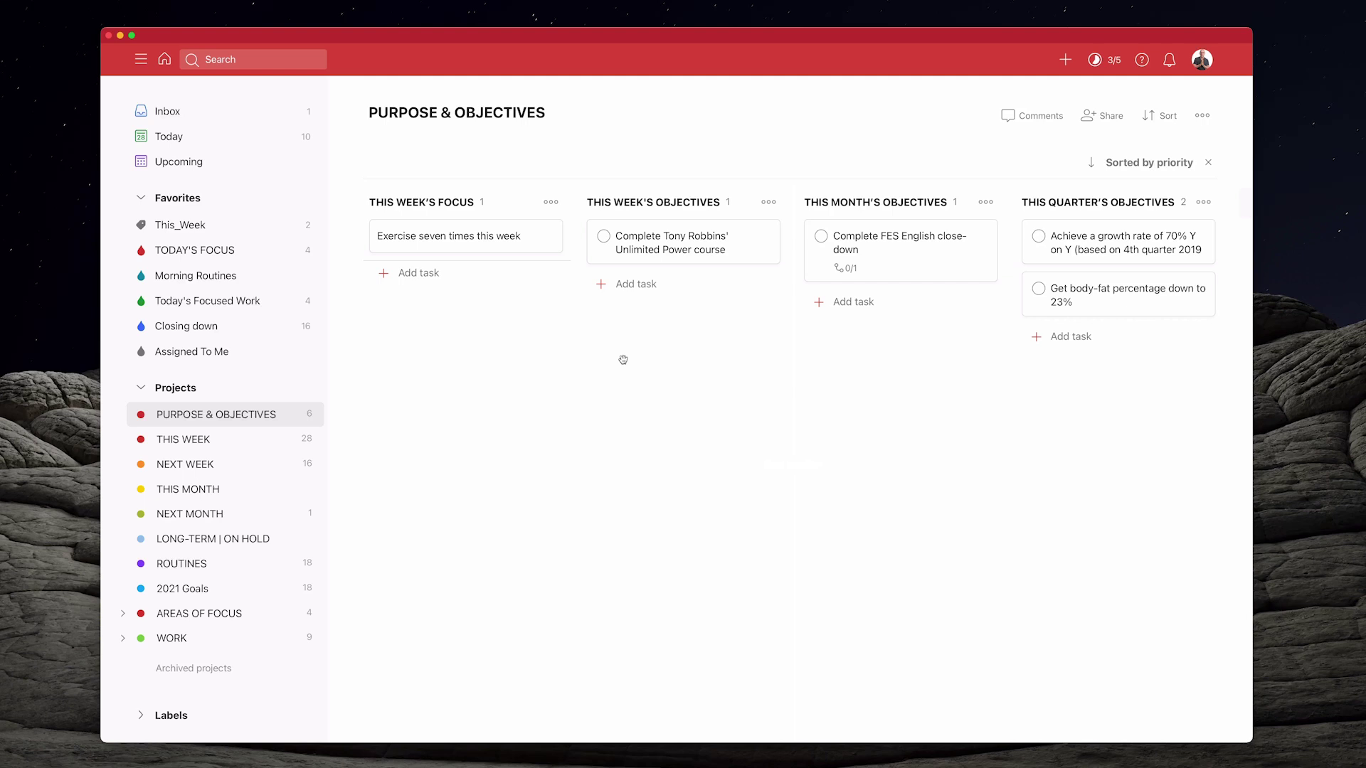
left_click_drag(517, 207, 496, 278)
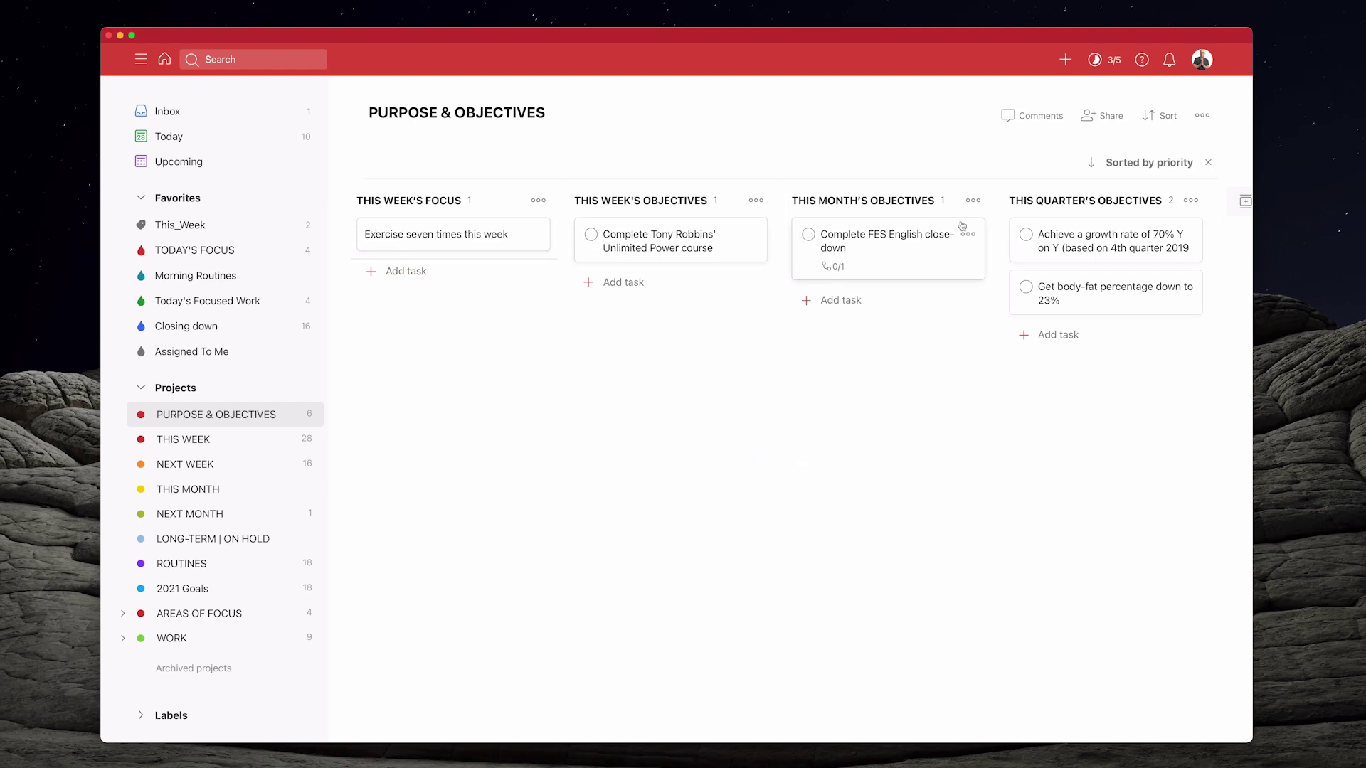
left_click(412, 240)
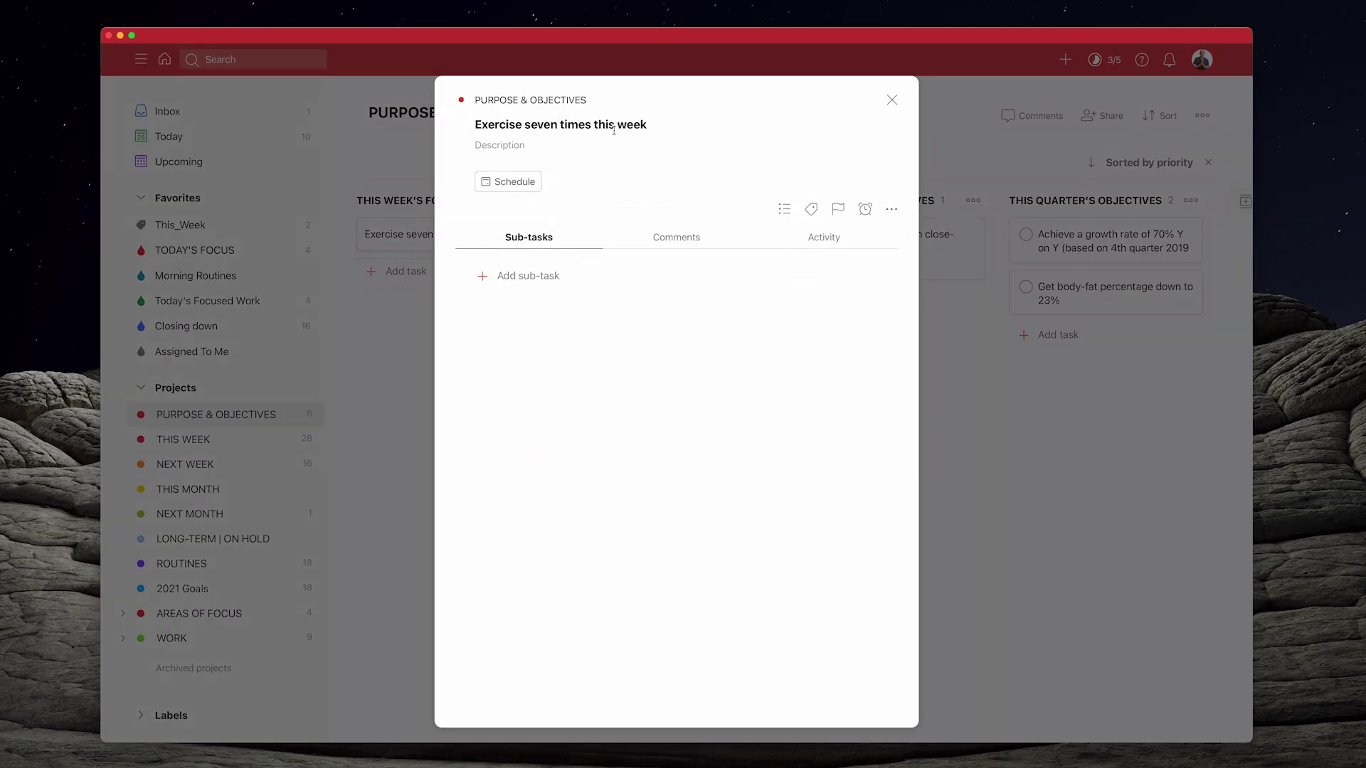
Bold the 'Exercise seven times this week' title with !! markers, save, and close the details.
left_click(666, 127)
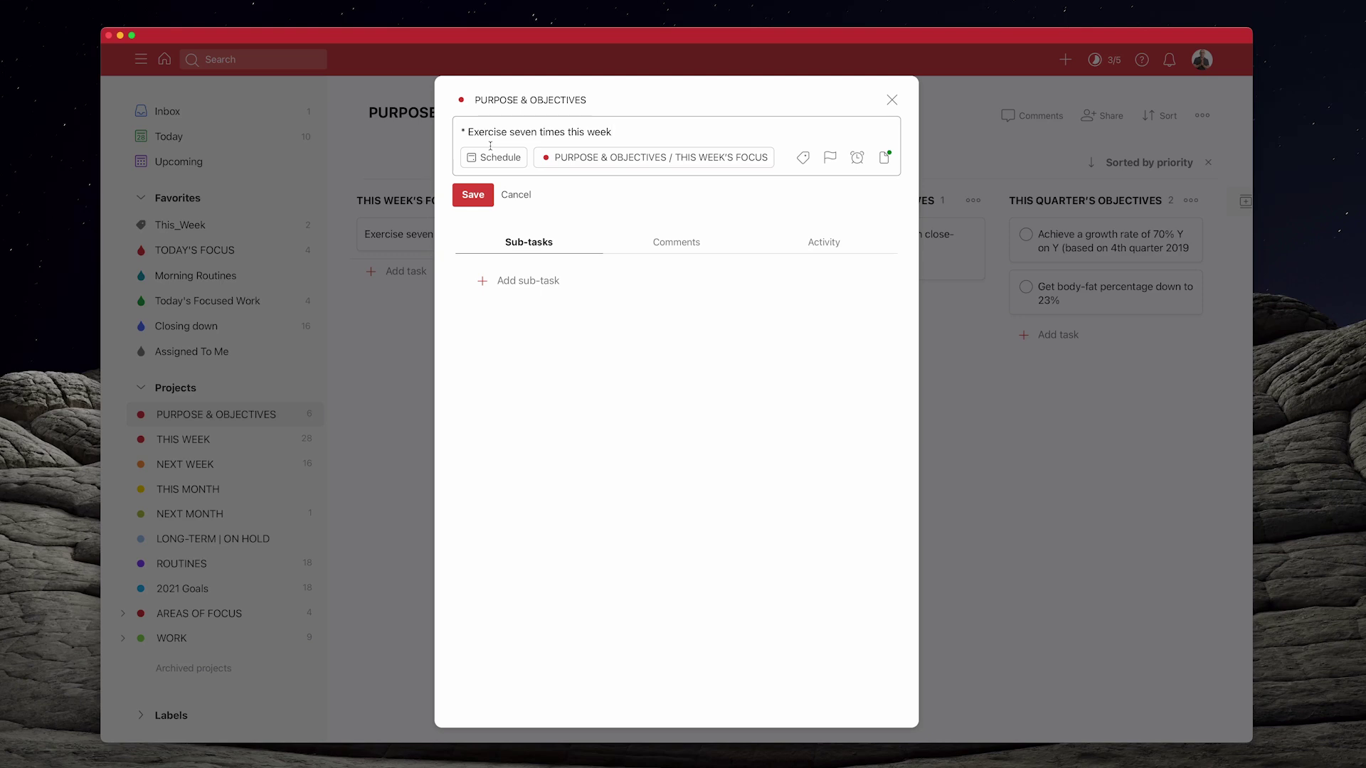
key("super+equal")
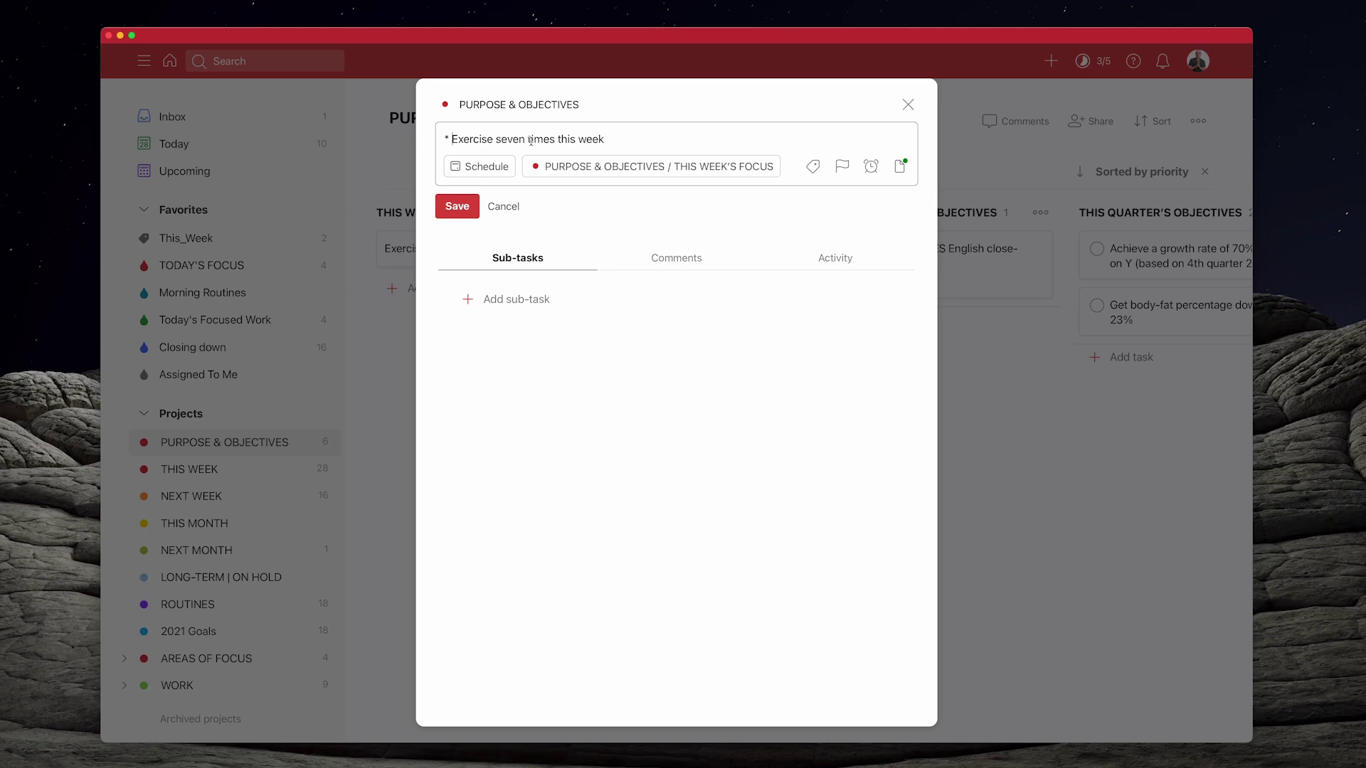
type("!!")
type("!!")
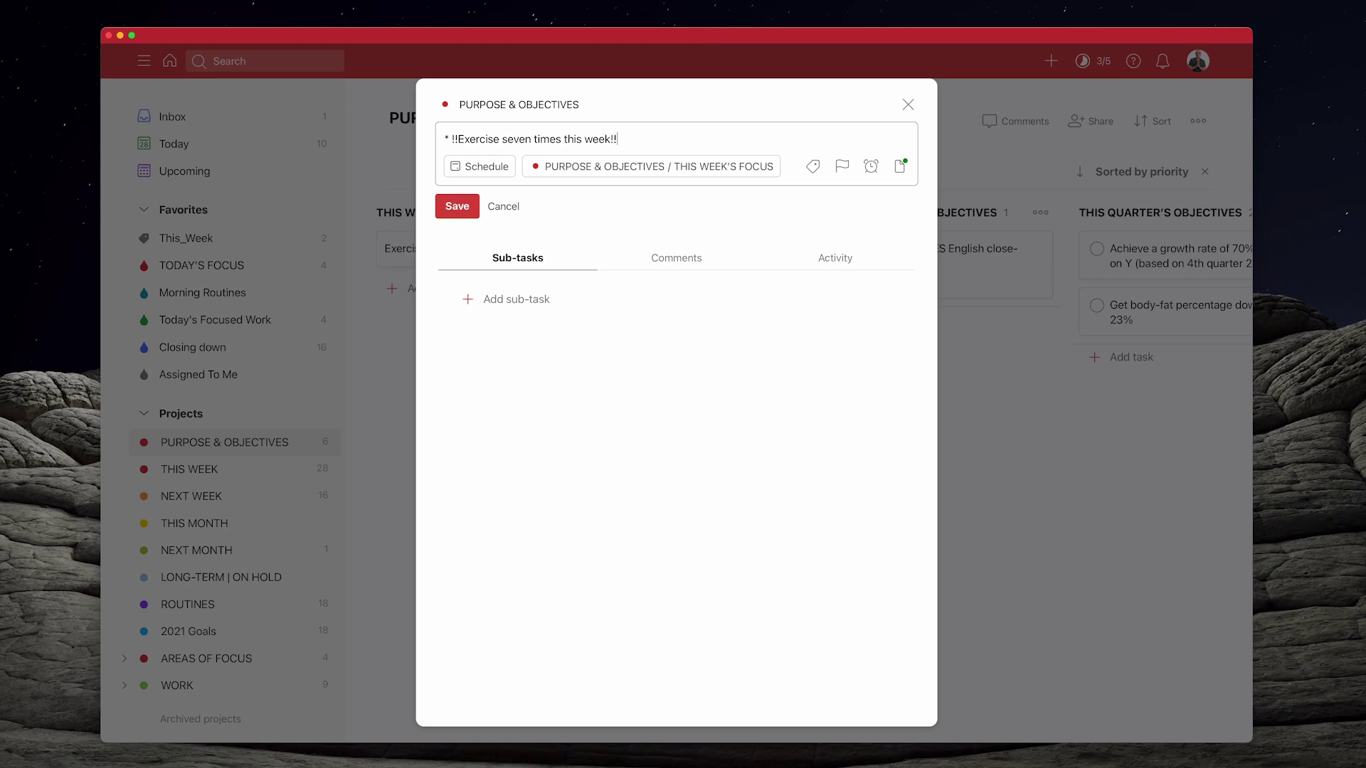
left_click(467, 207)
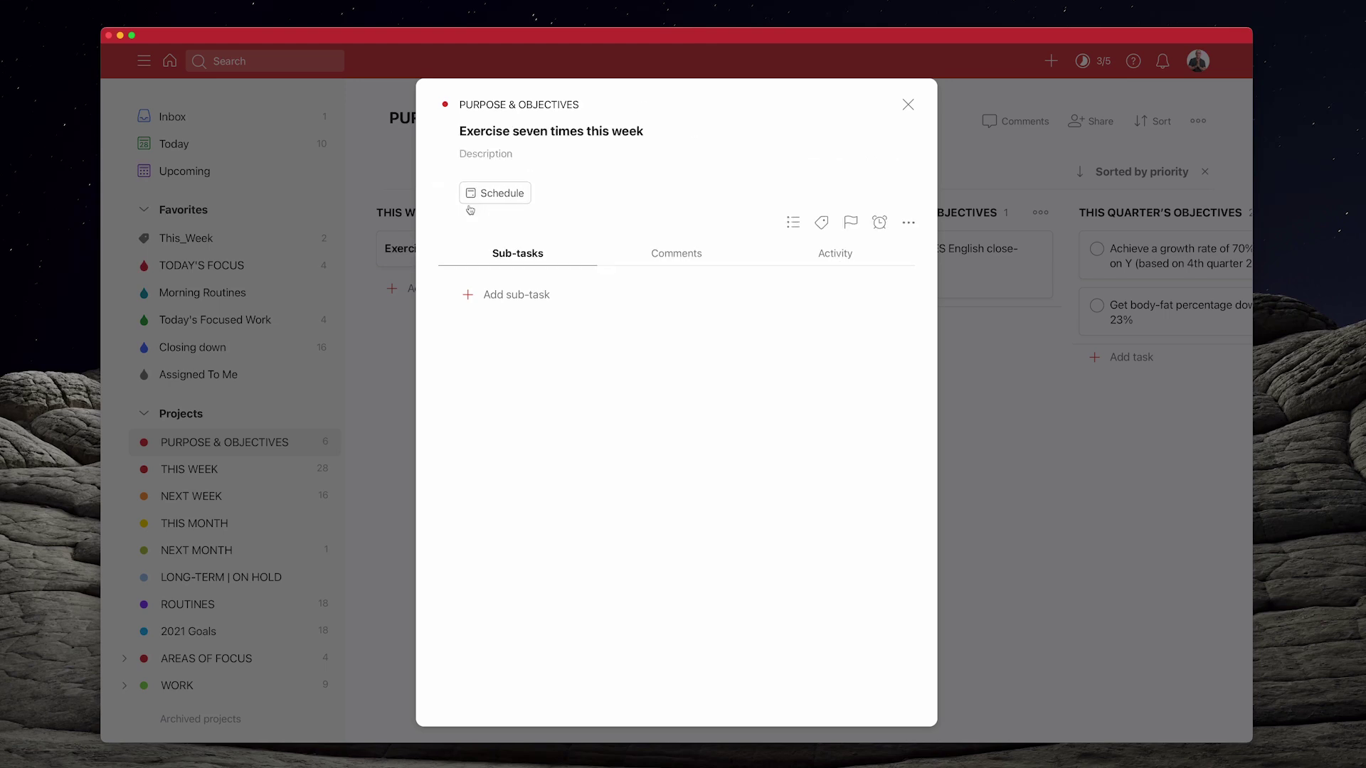
left_click(908, 105)
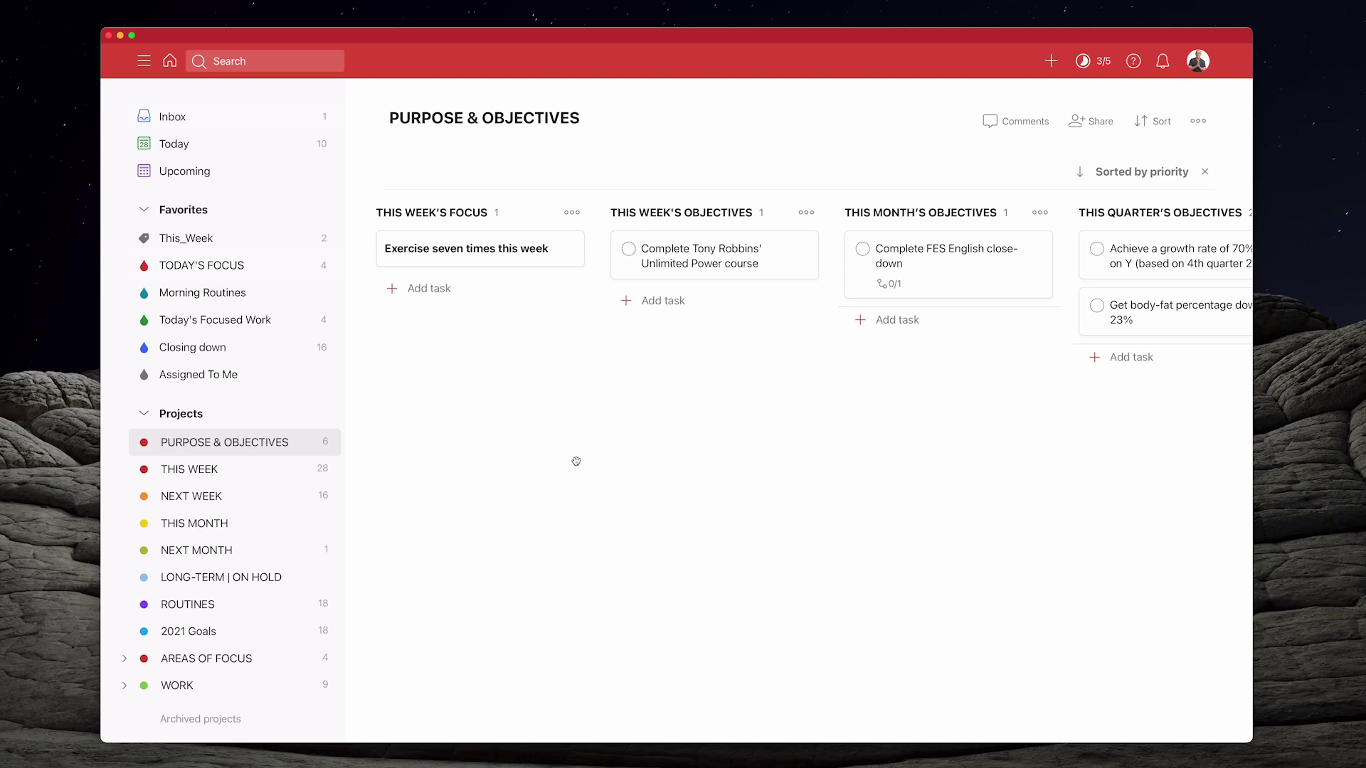
Expand Filters in the sidebar and open the Dashboard filter.
scroll(206, 502, "down", 3)
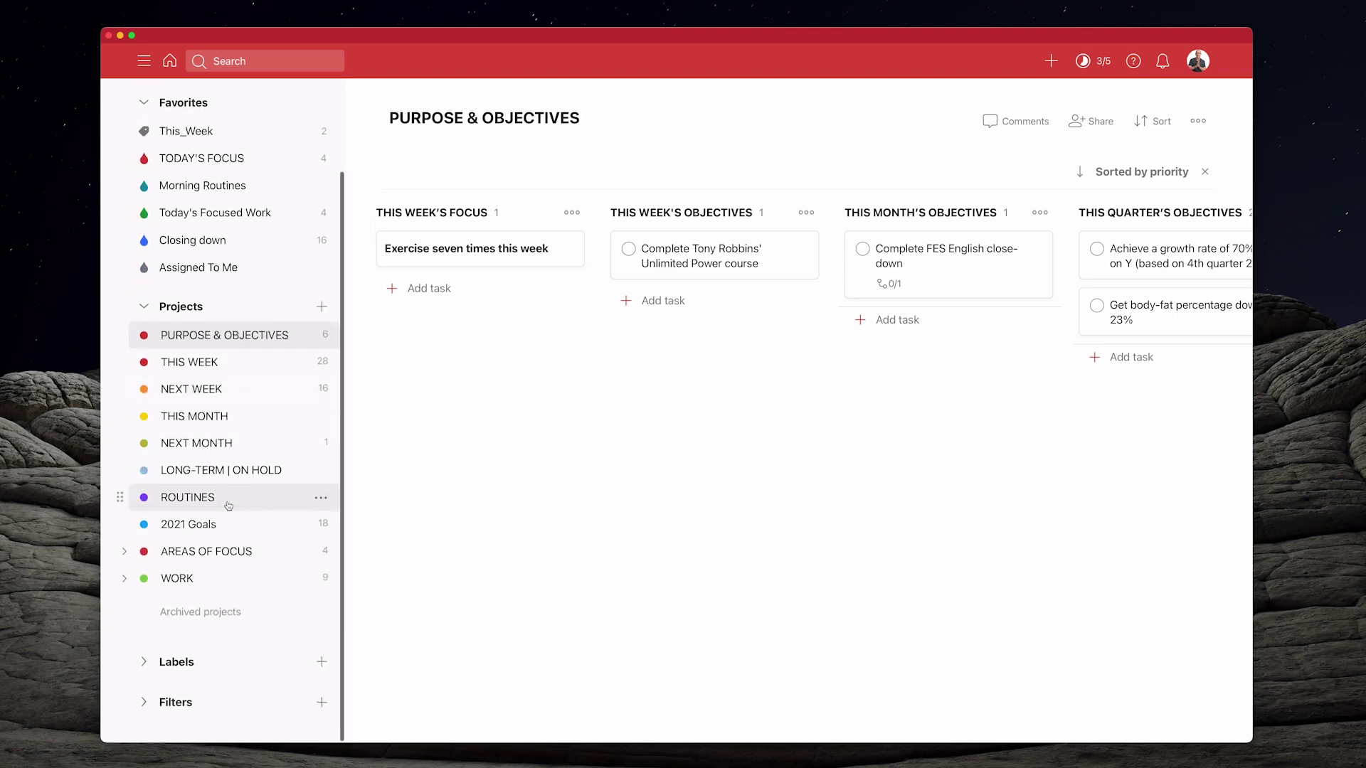
left_click(147, 705)
scroll(146, 705, "down", 5)
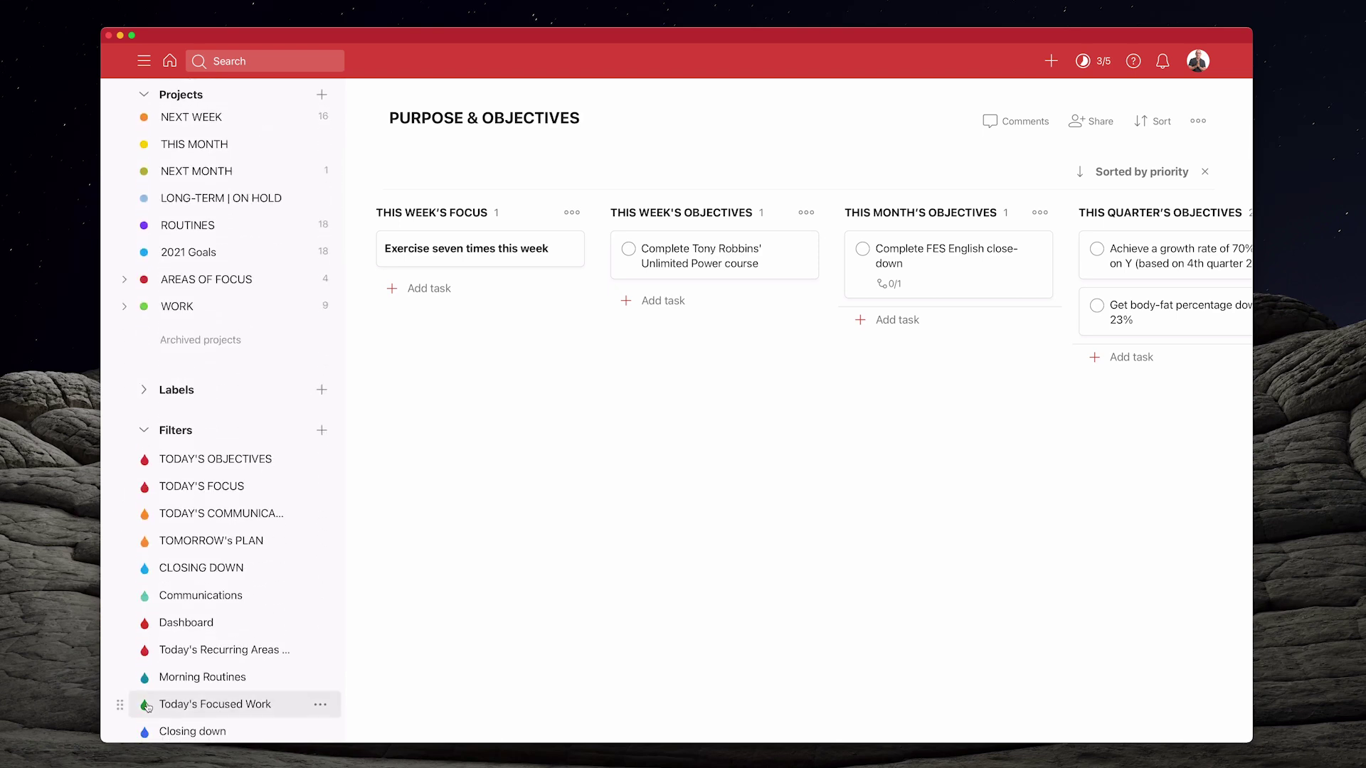
left_click(183, 624)
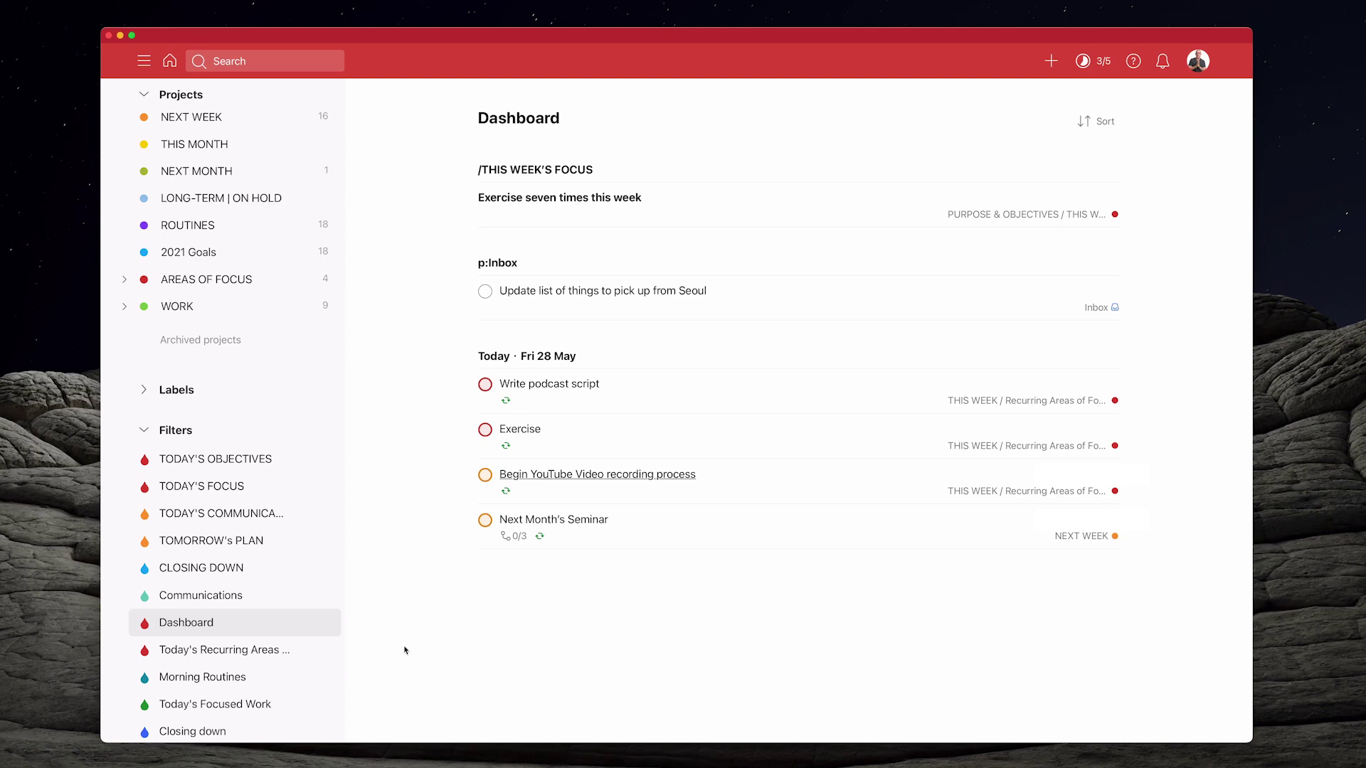
Open the '...' options menu of the Dashboard filter in the sidebar.
left_click(320, 622)
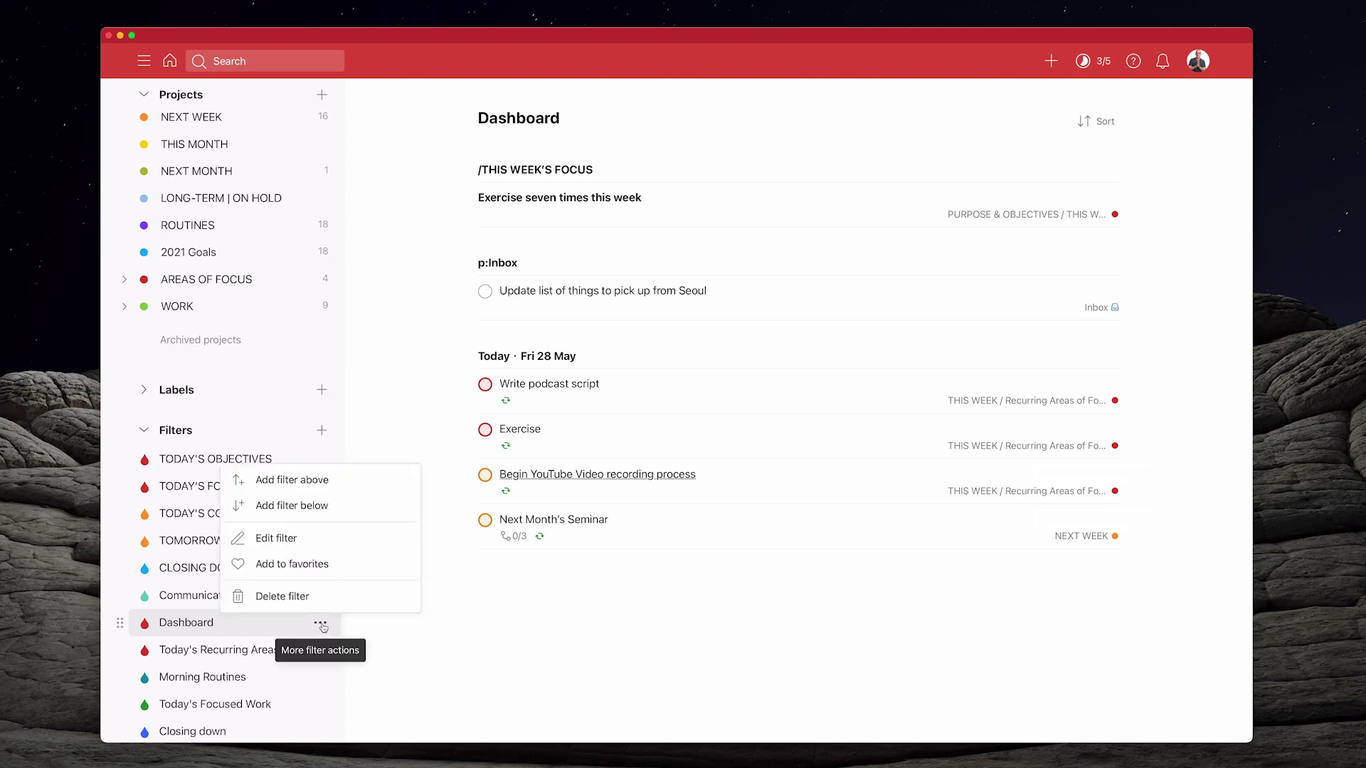
Review the Dashboard query '/THIS WEEK'S FOCUS, p:Inbox, overdue, today & !p4' and save it.
left_click(281, 538)
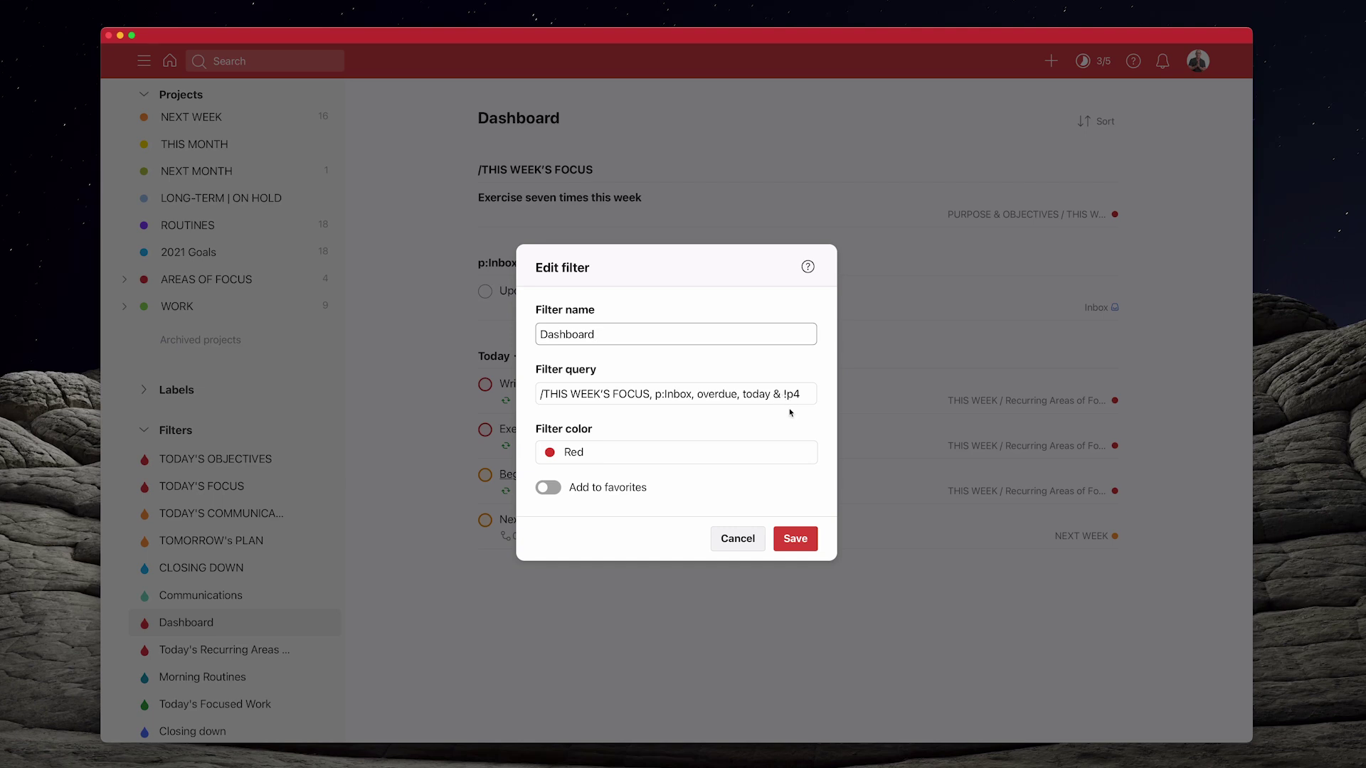
left_click_drag(803, 394, 620, 379)
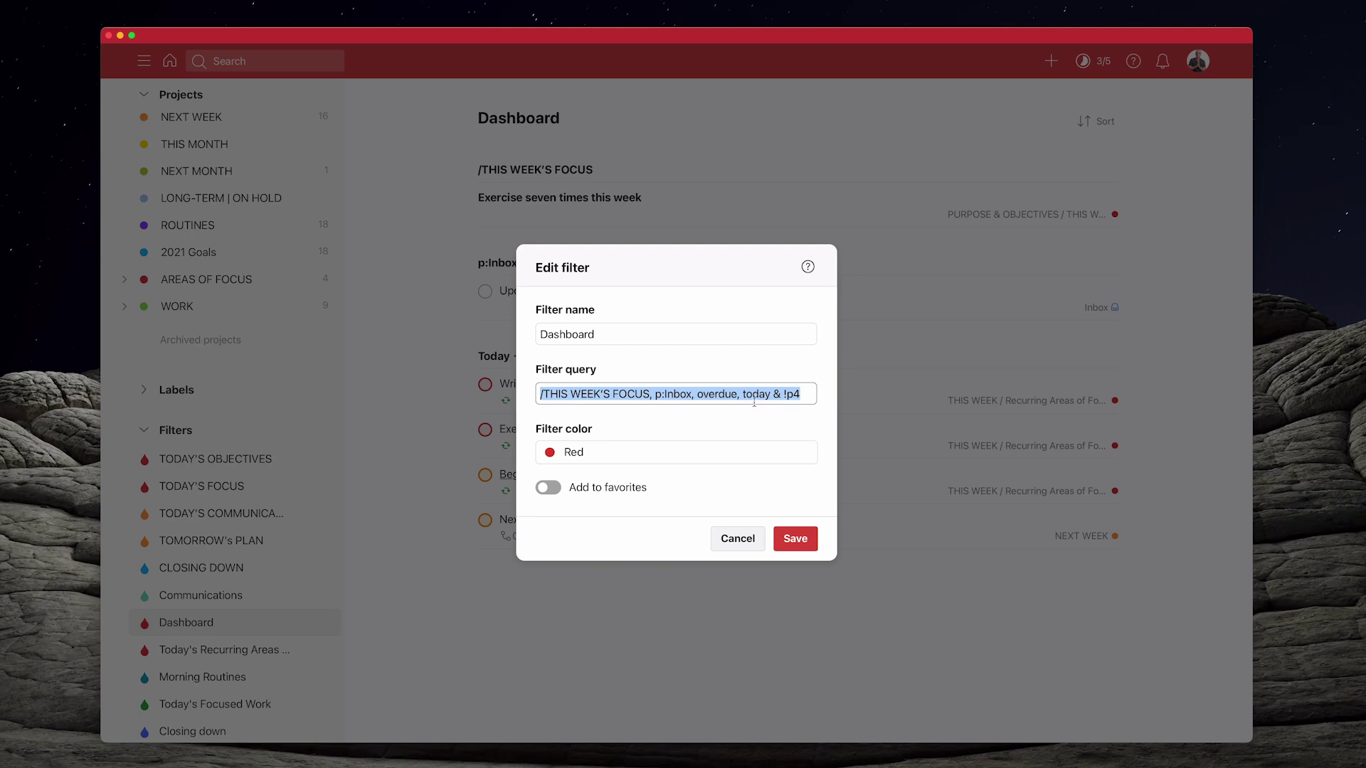
left_click(806, 400)
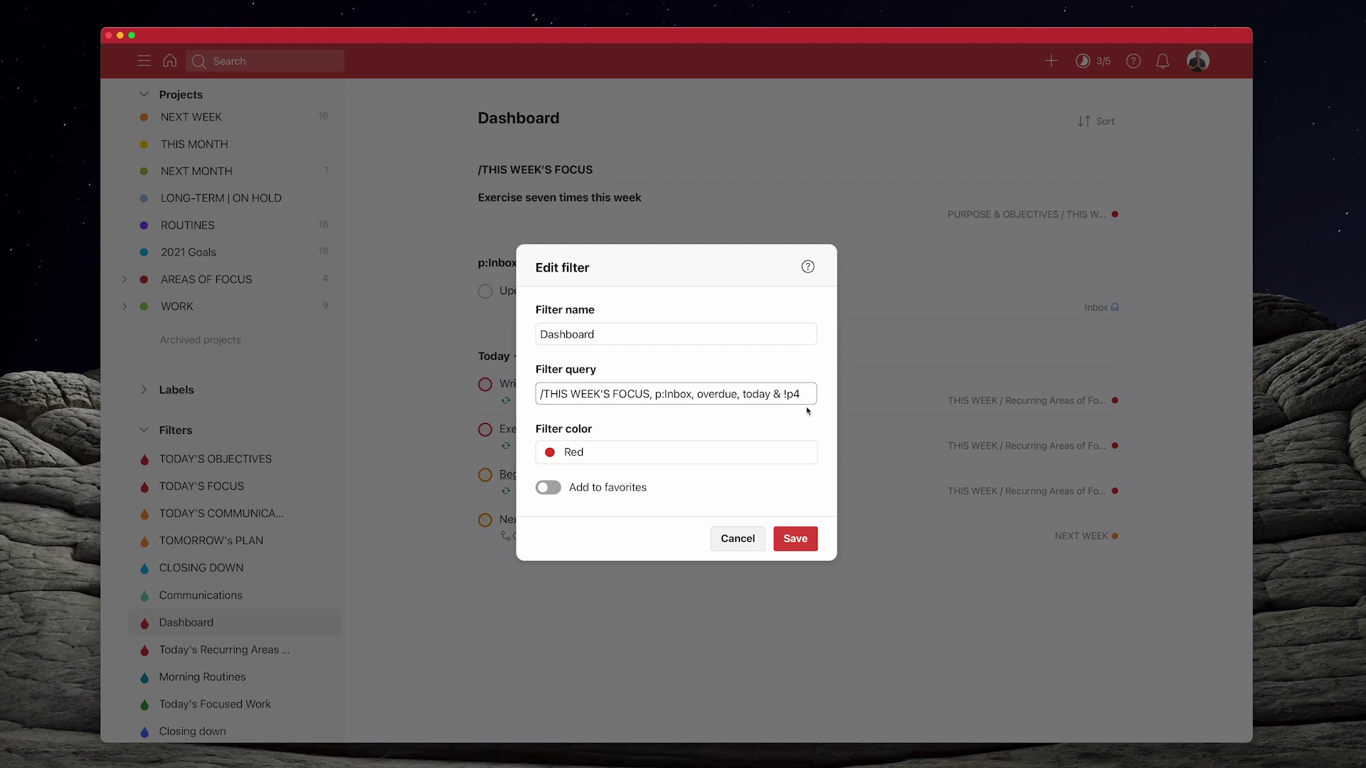
left_click(796, 539)
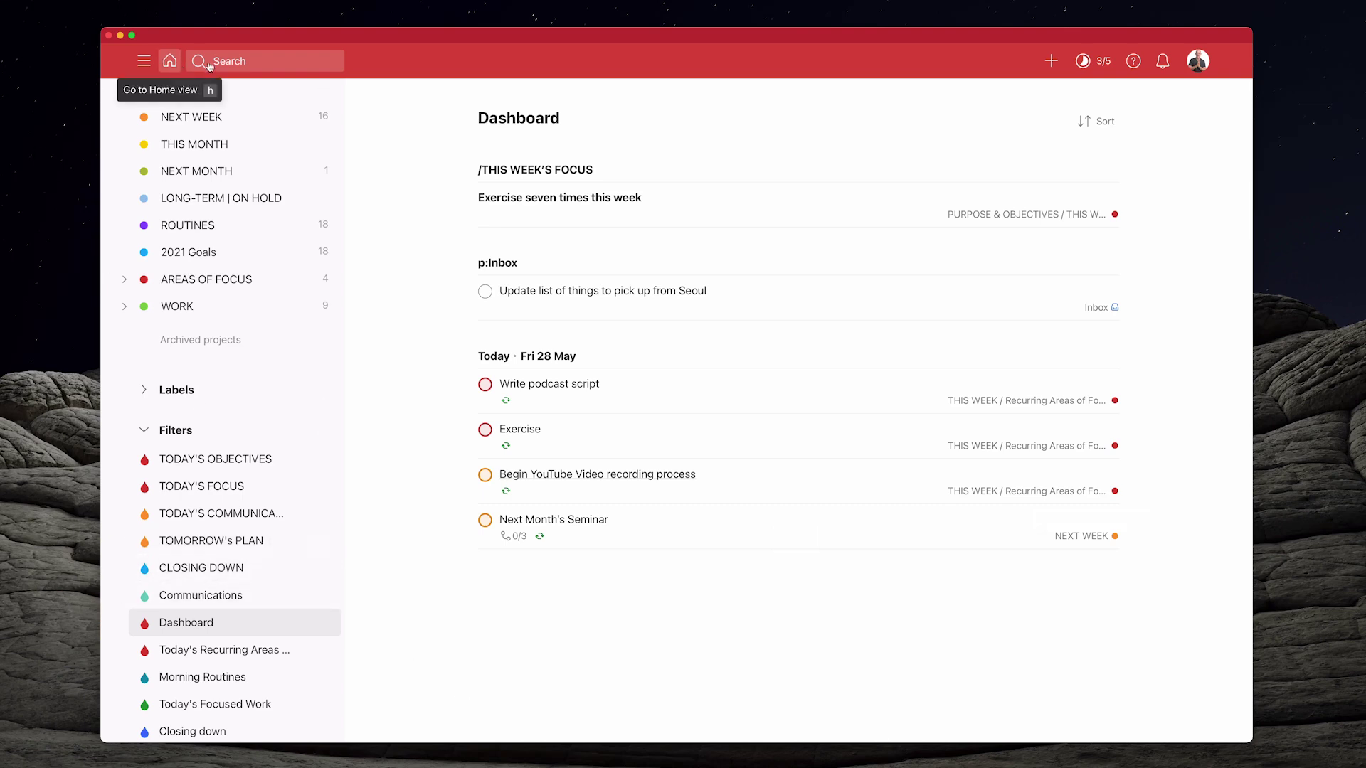
Open the account menu from the avatar in the top bar.
left_click(1200, 63)
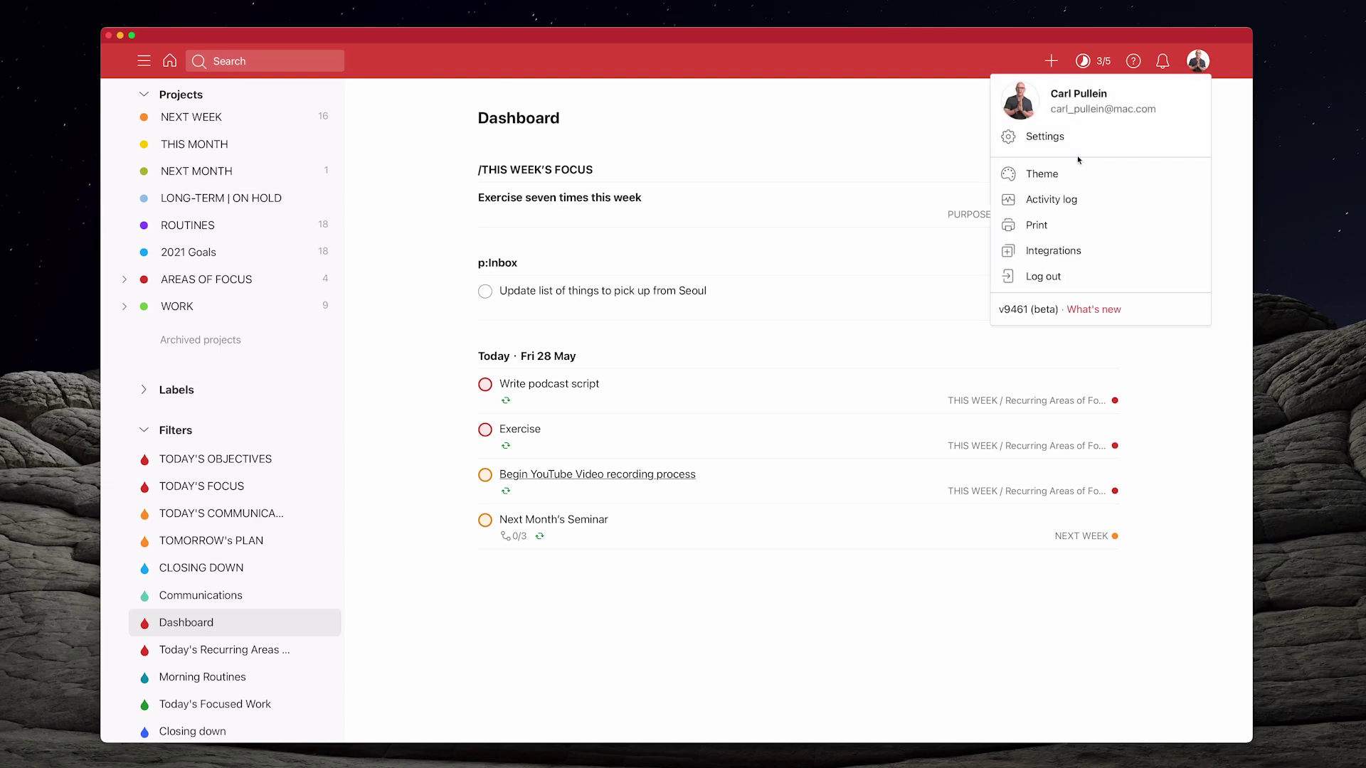
Set Home view to Dashboard under Settings > General and close Settings.
left_click(1045, 138)
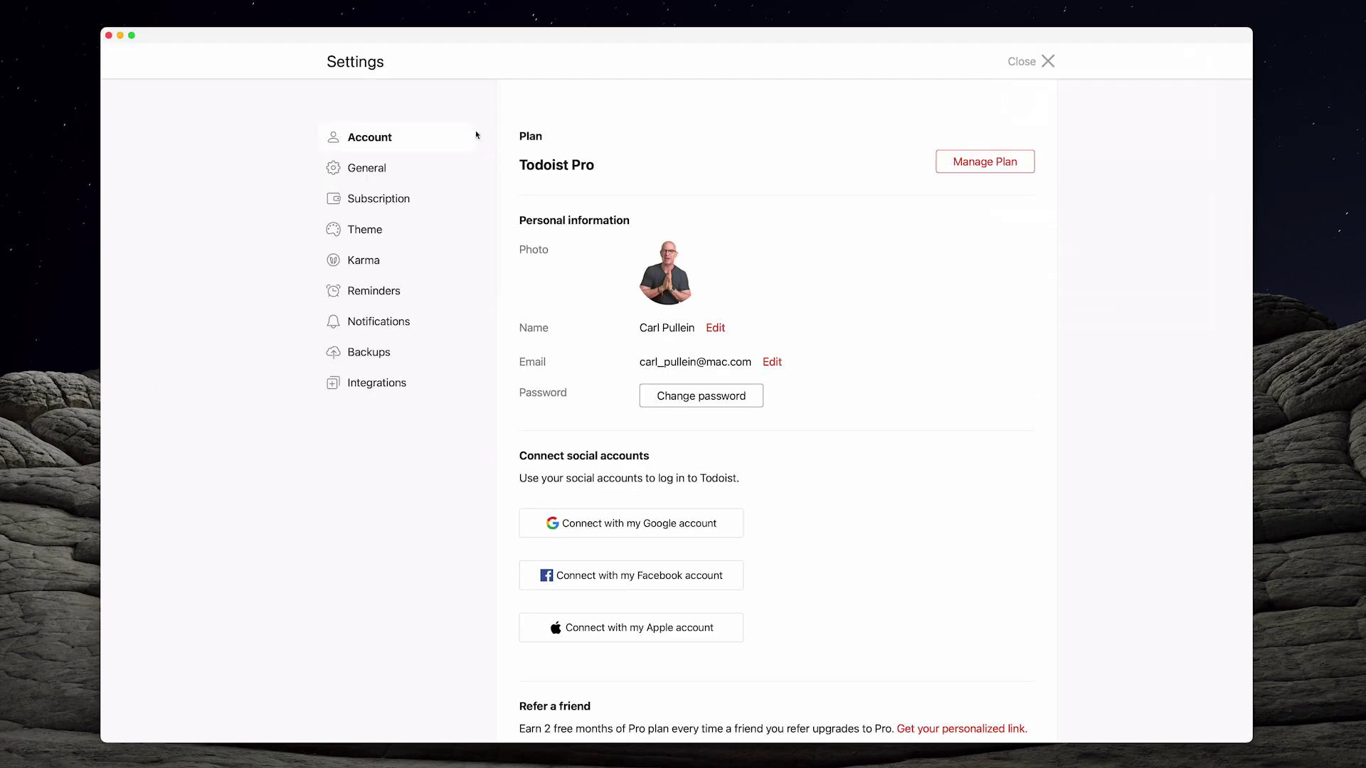
left_click(377, 174)
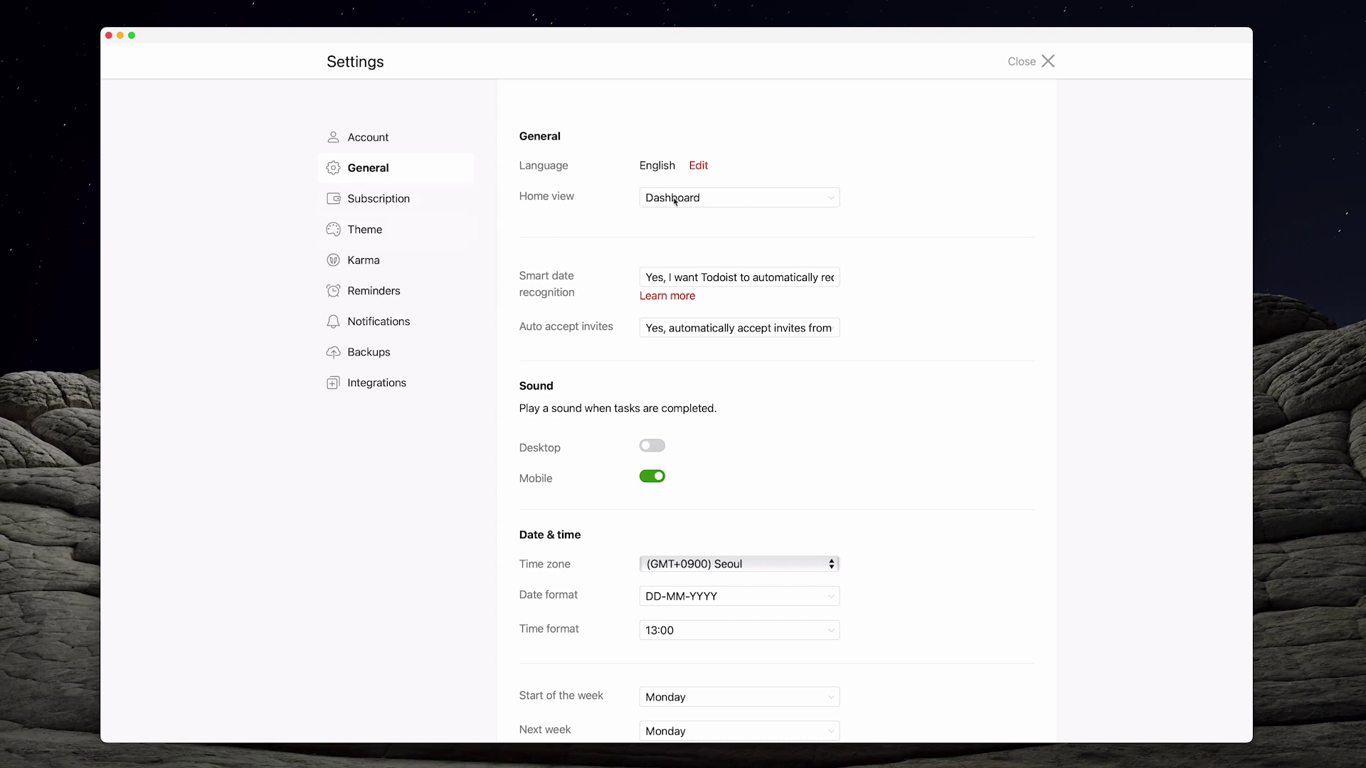
left_click(831, 201)
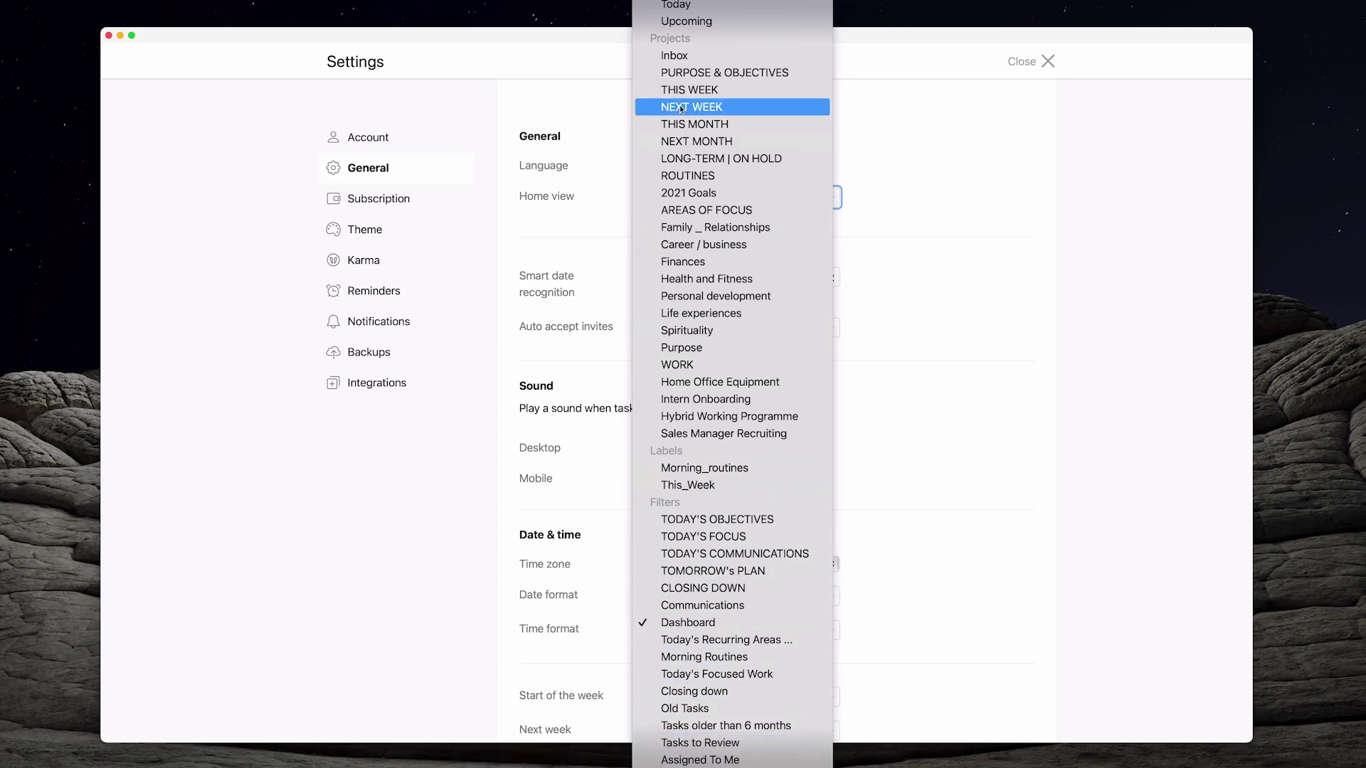
left_click(927, 70)
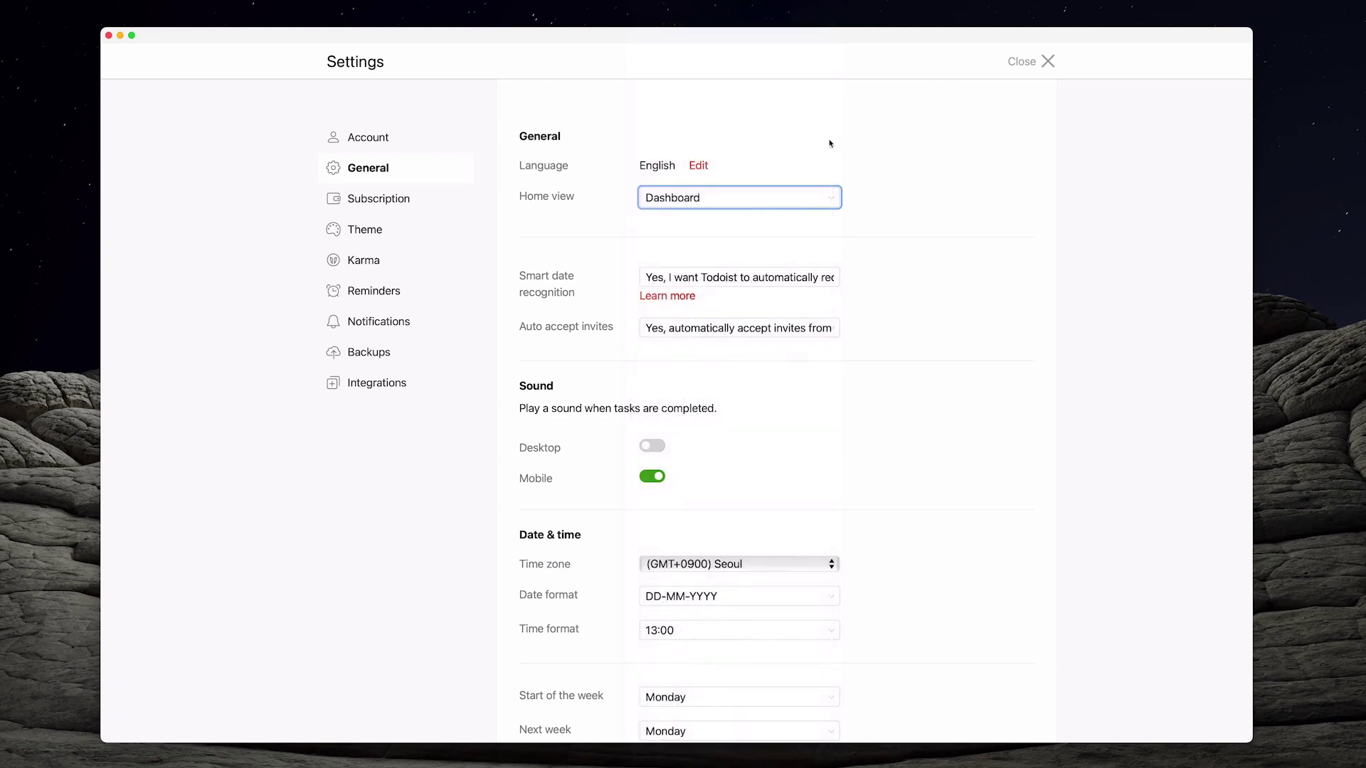
left_click(1045, 61)
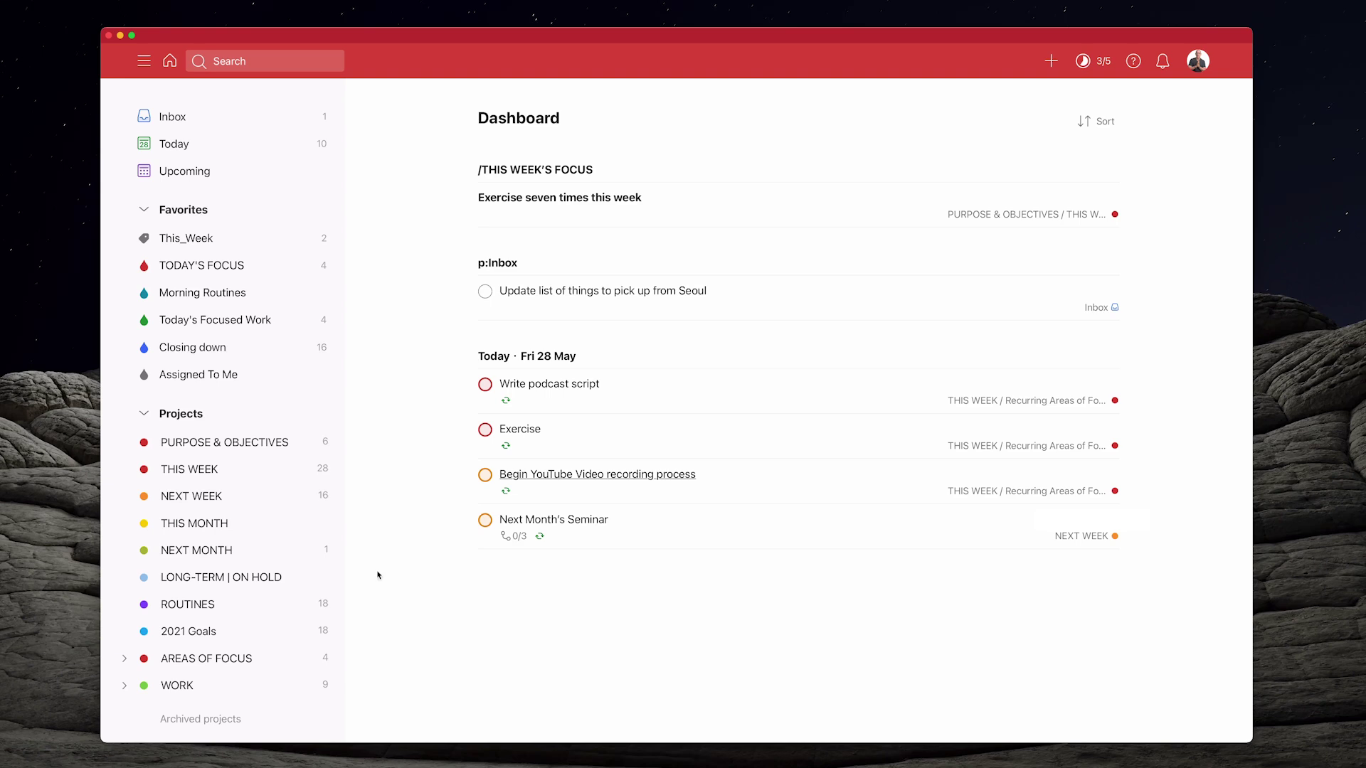
Open the PURPOSE & OBJECTIVES board and scroll through its objectives columns.
left_click(234, 444)
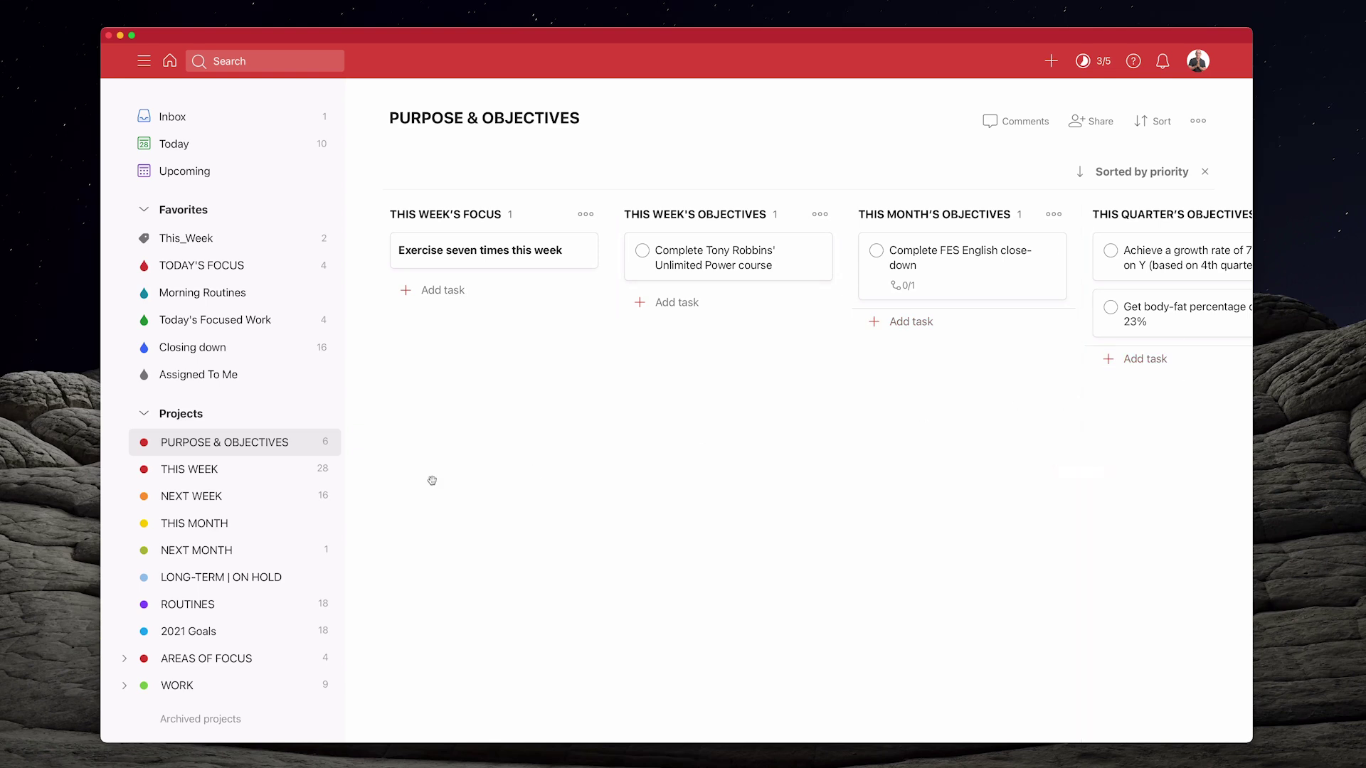
scroll(285, 498, "down", 3)
scroll(214, 505, "up", 2)
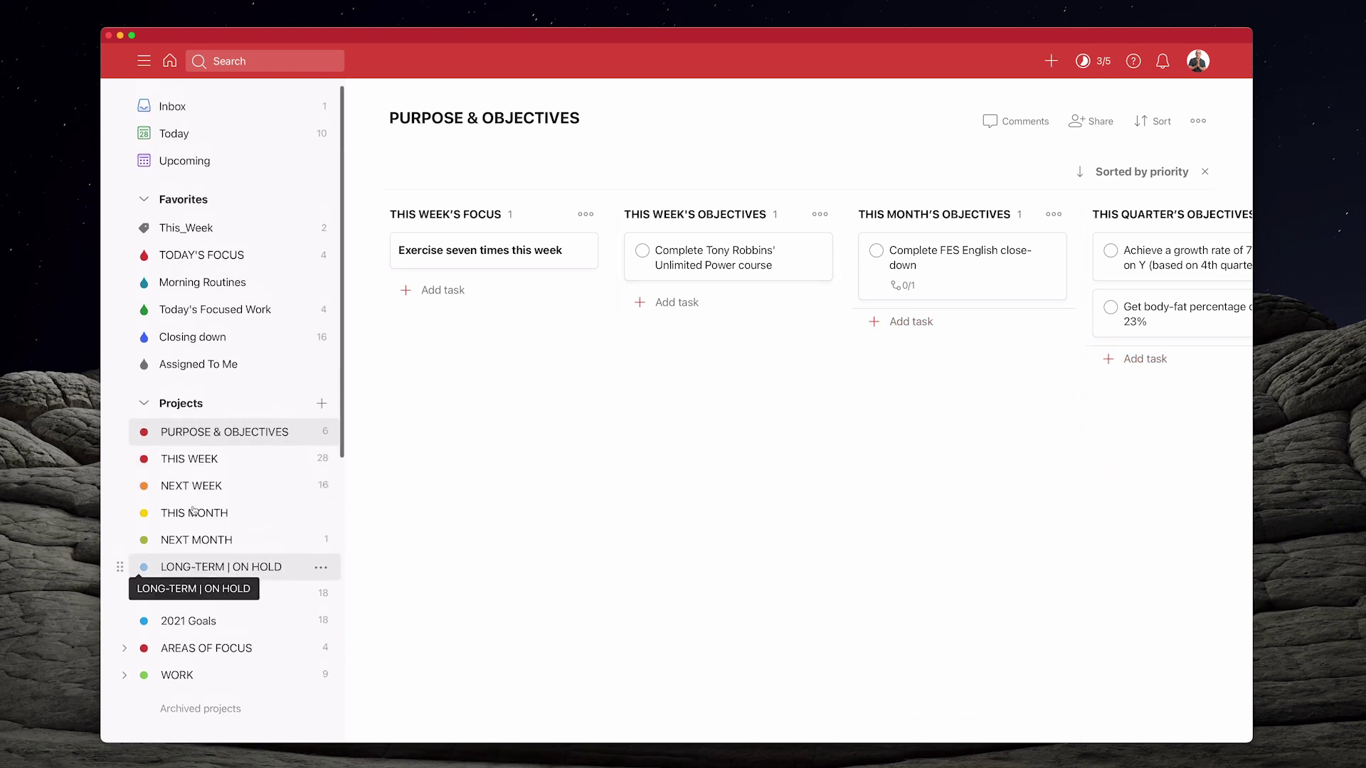
scroll(194, 510, "up", 1)
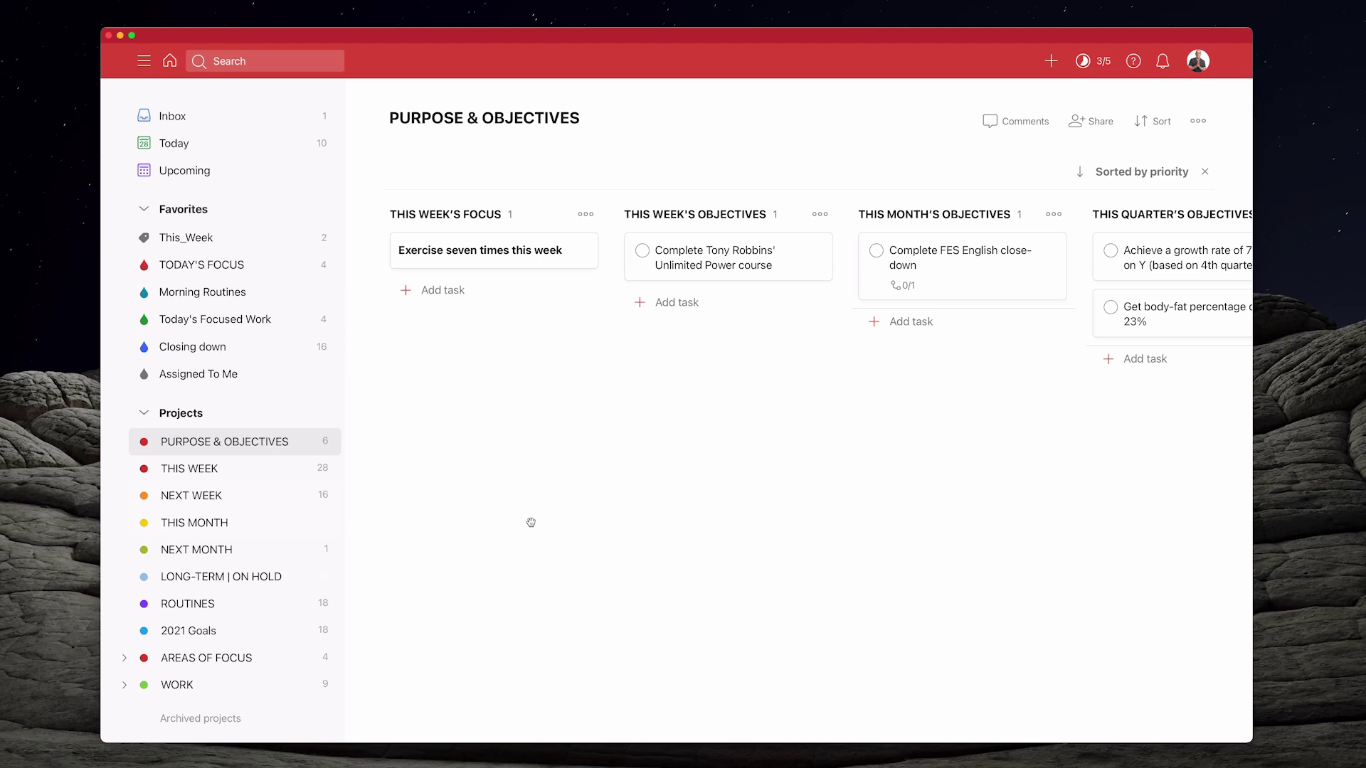
Remove the !! bold markers from the 'Exercise seven times this week' task title and save.
left_click(528, 254)
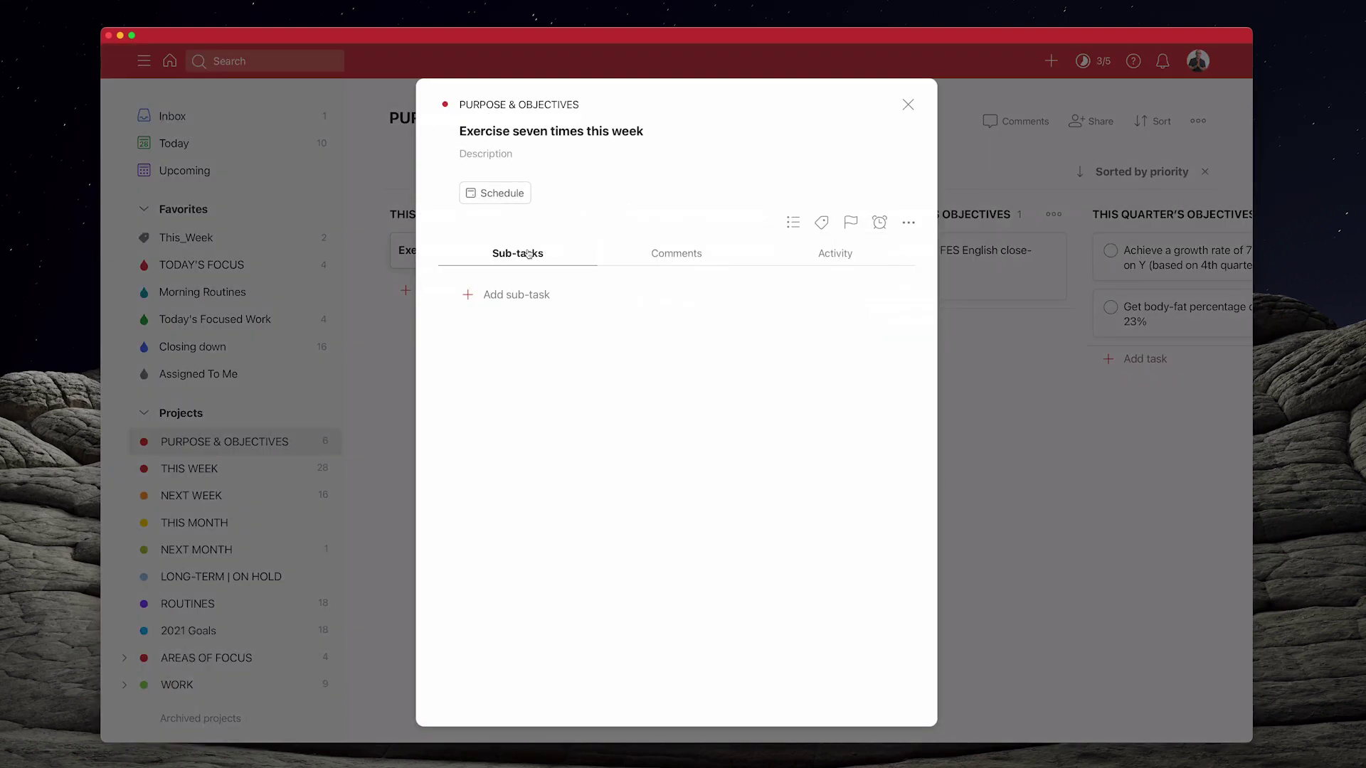
left_click(671, 130)
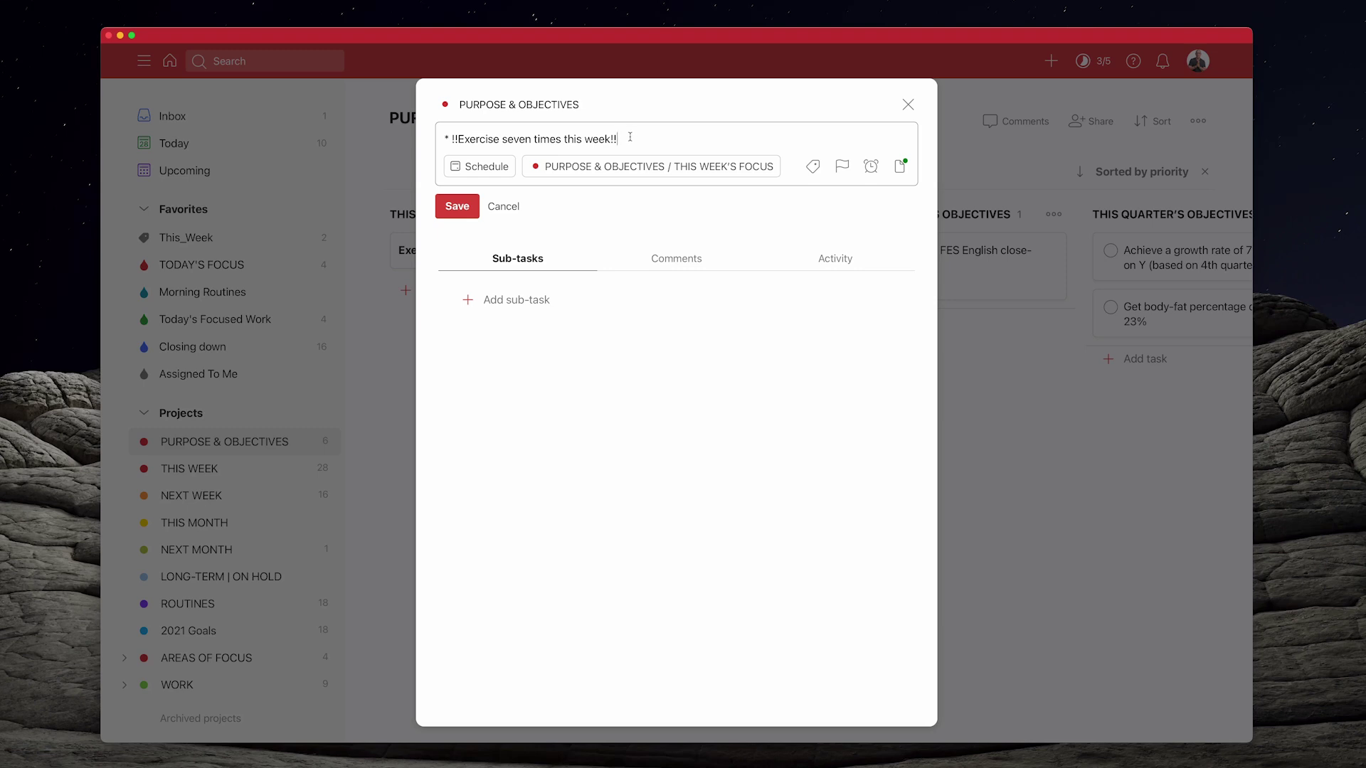
left_click(456, 139)
key("BackSpace")
key("BackSpace")
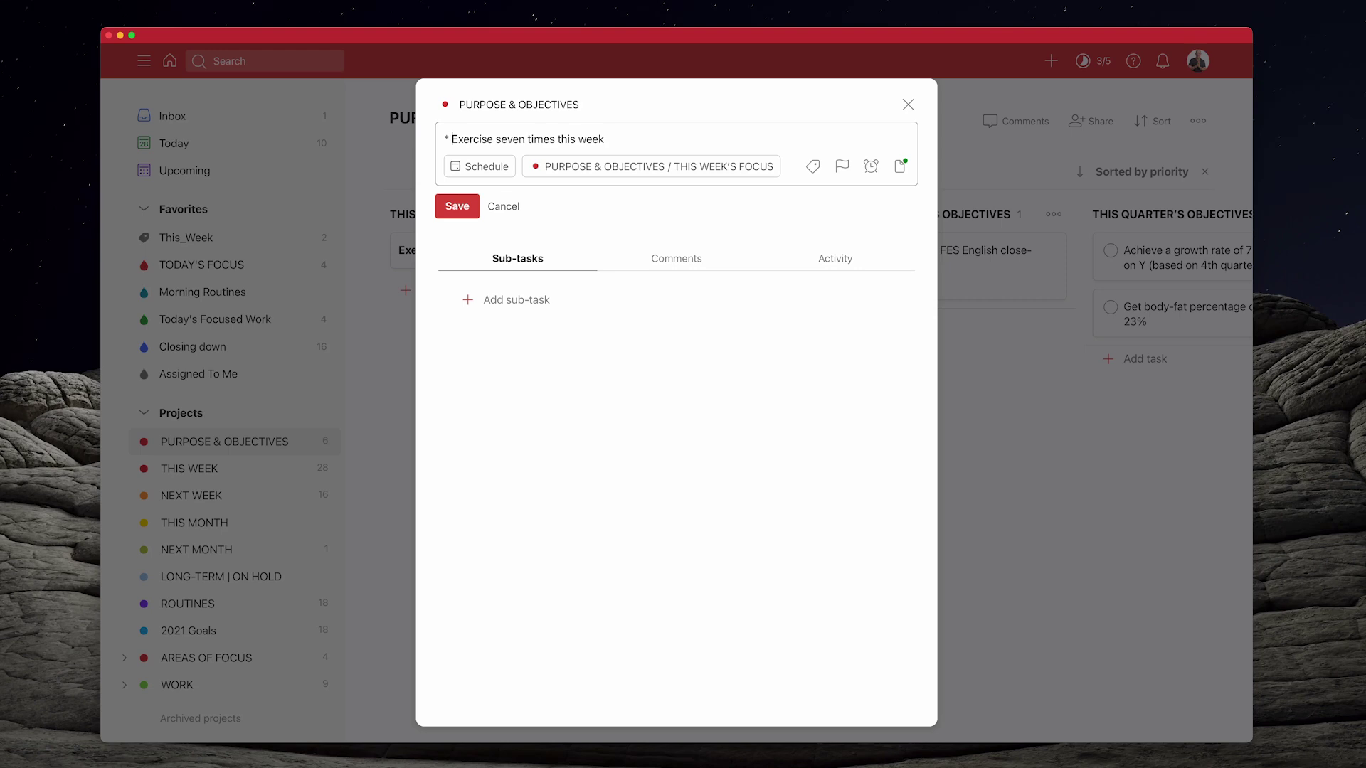
left_click(457, 206)
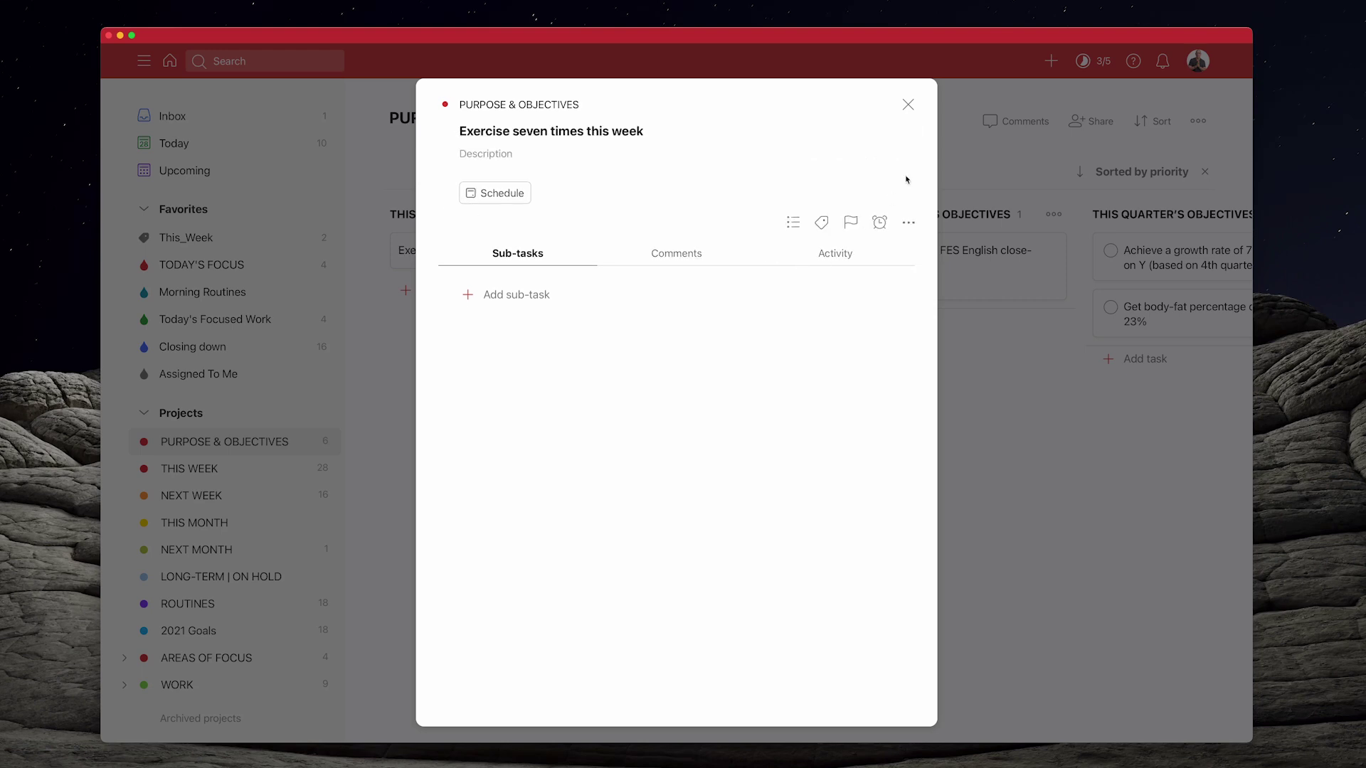
Close the task details and return to the Dashboard home view with the g h shortcut.
left_click(908, 106)
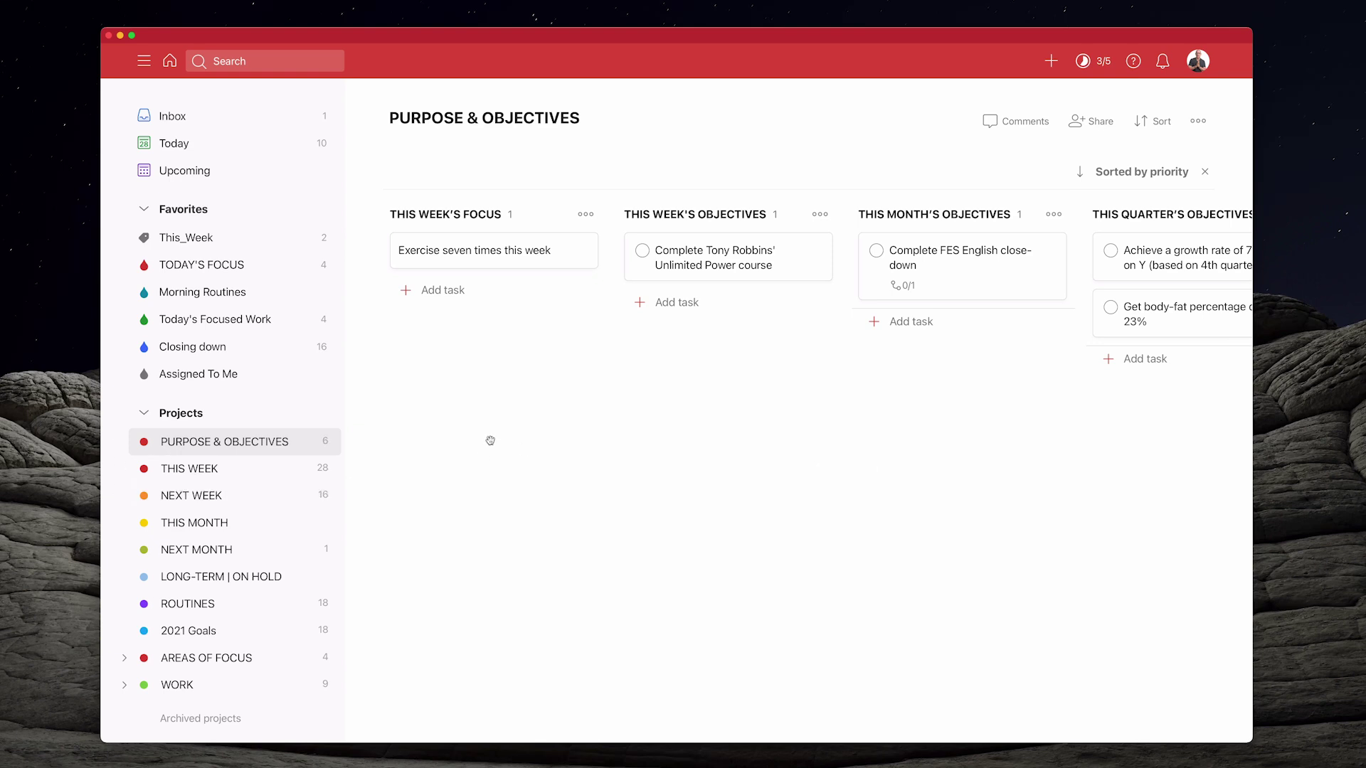
key("g")
key("h")
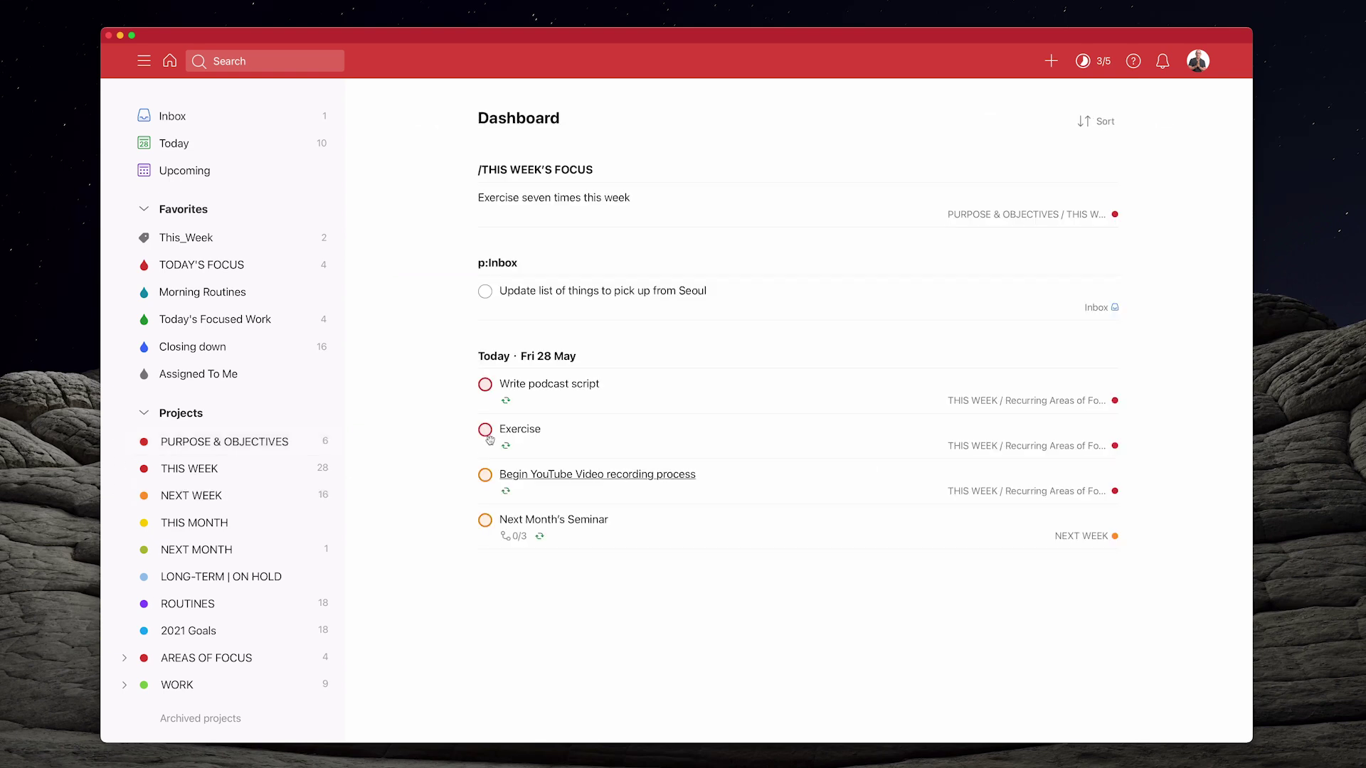